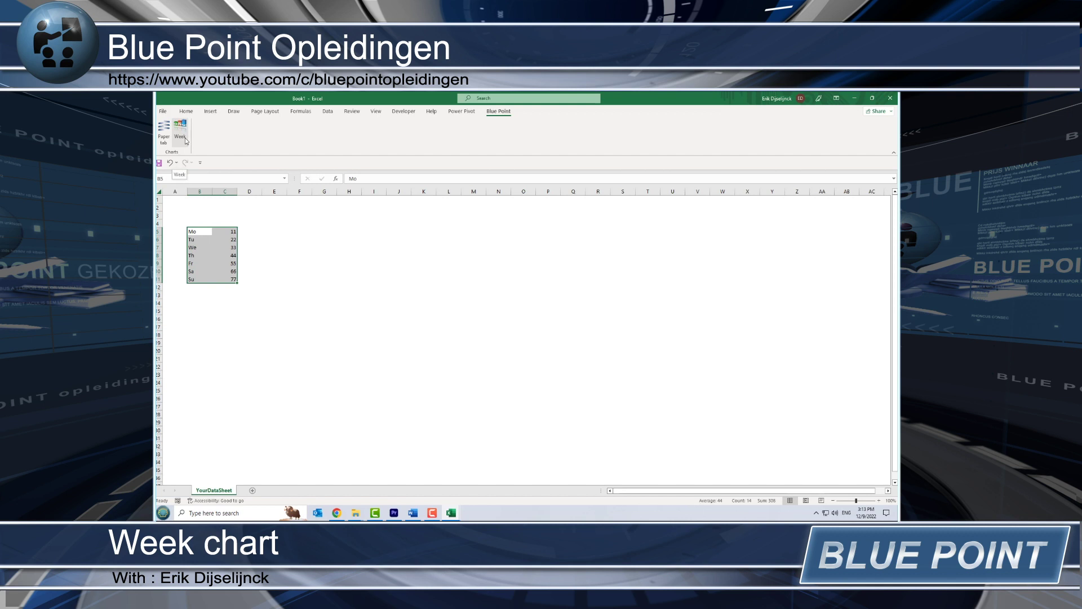
# - Try to create a Week chart from only the day names in B5:B11
pyautogui.moveTo(194, 231); pyautogui.dragTo(193, 279)
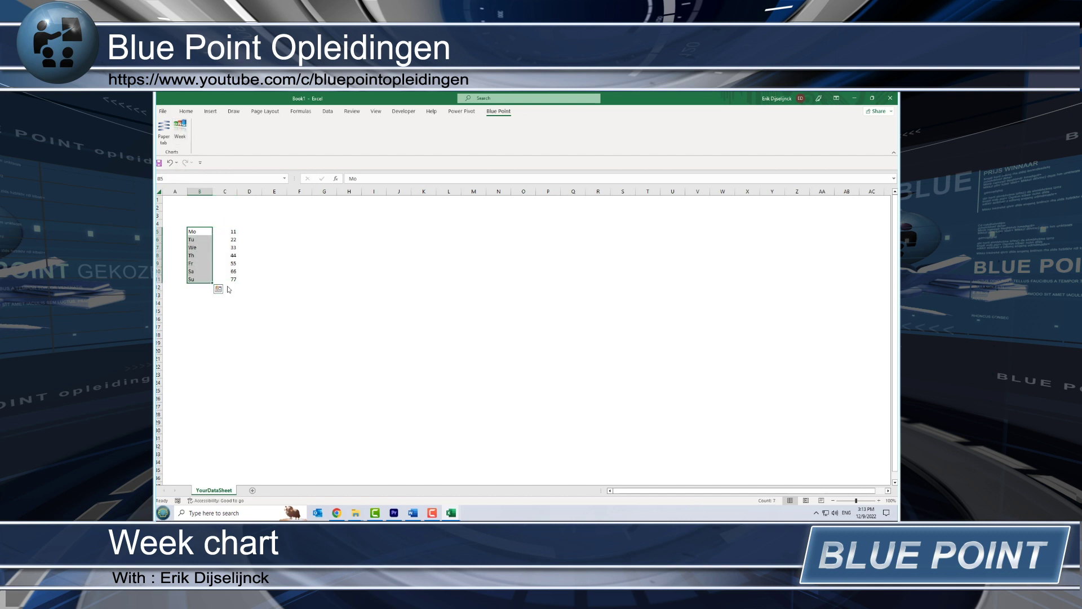
pyautogui.click(180, 136)
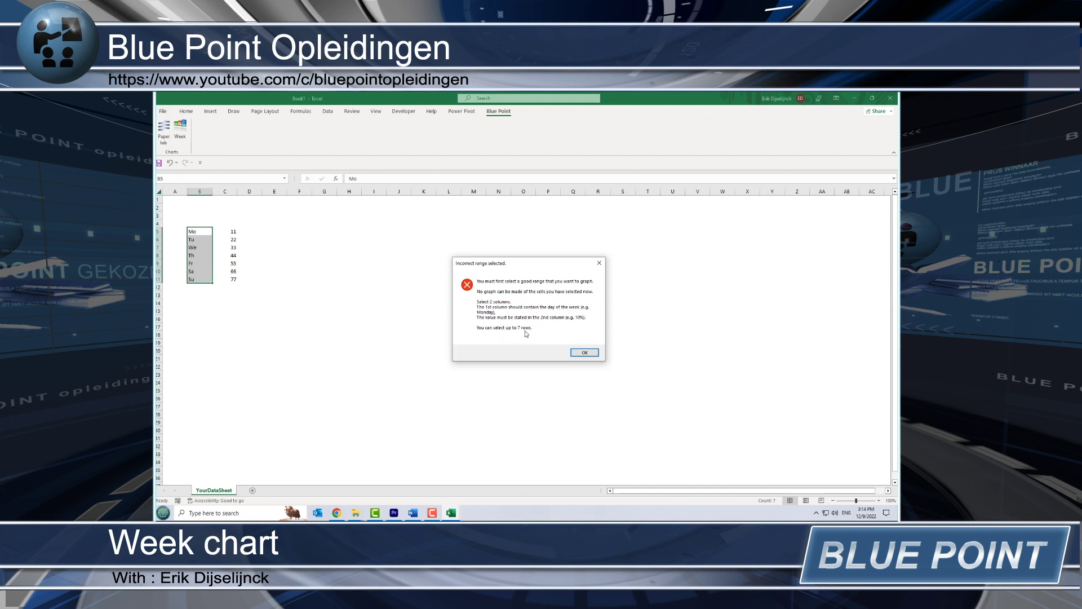
pyautogui.click(583, 353)
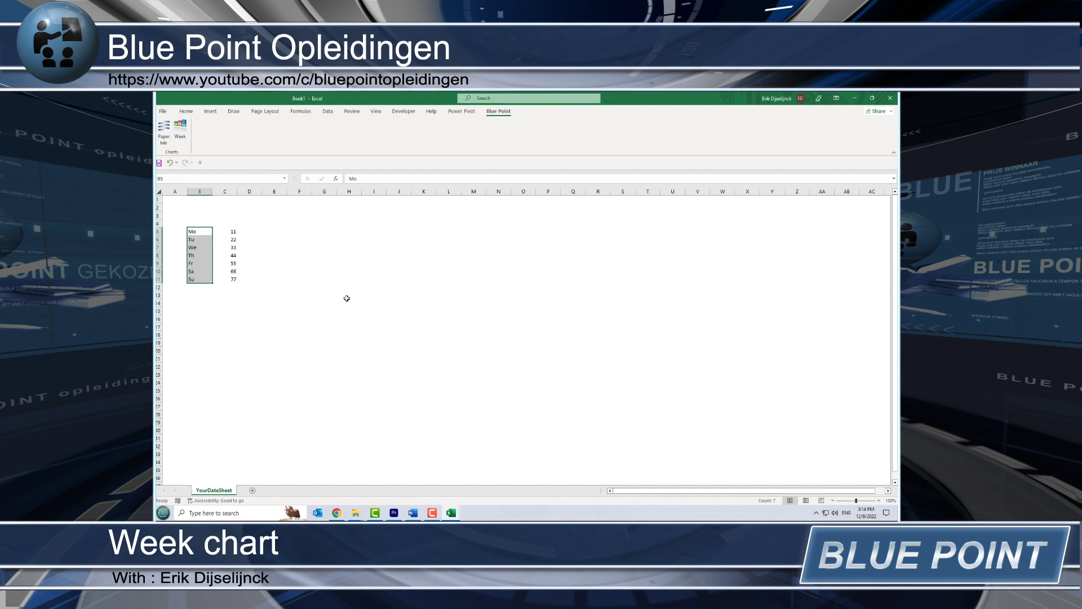
# - Select the Monday to Friday data in B5:C9 and open the Week chart options, keeping Real 3D enabled
pyautogui.moveTo(195, 234); pyautogui.dragTo(222, 265)
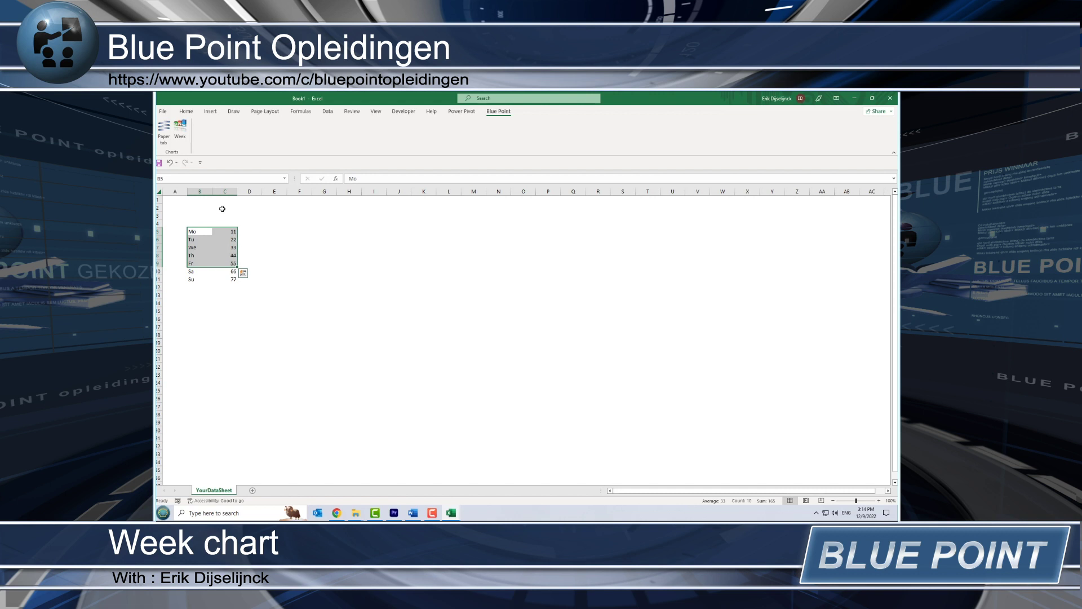
pyautogui.click(180, 131)
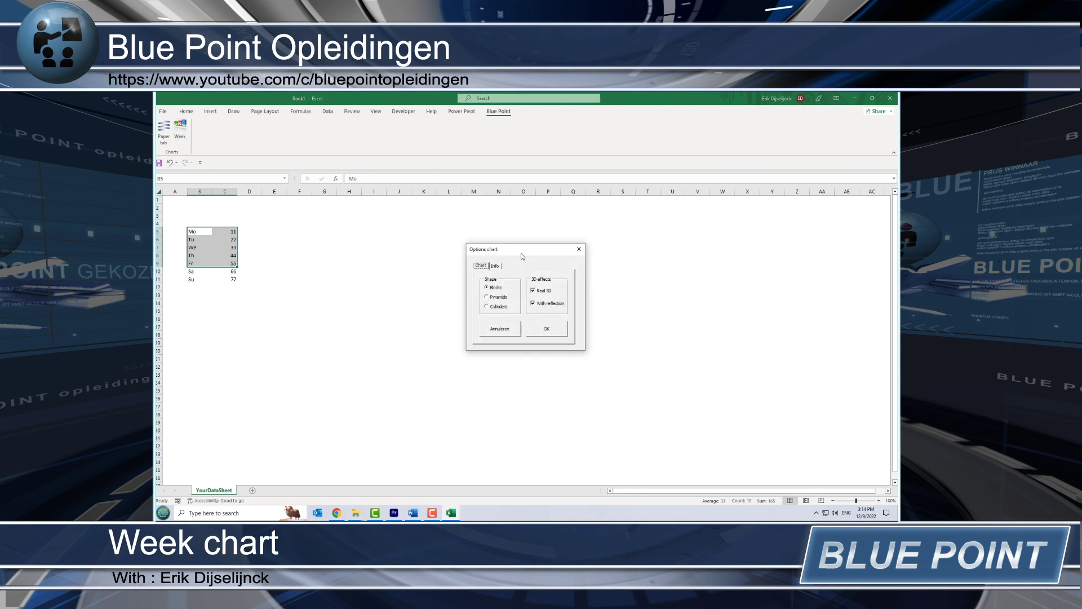
pyautogui.click(533, 291)
pyautogui.click(533, 290)
# - Examine the info page of the chart options, including its explanation and more add-ins links
pyautogui.click(495, 267)
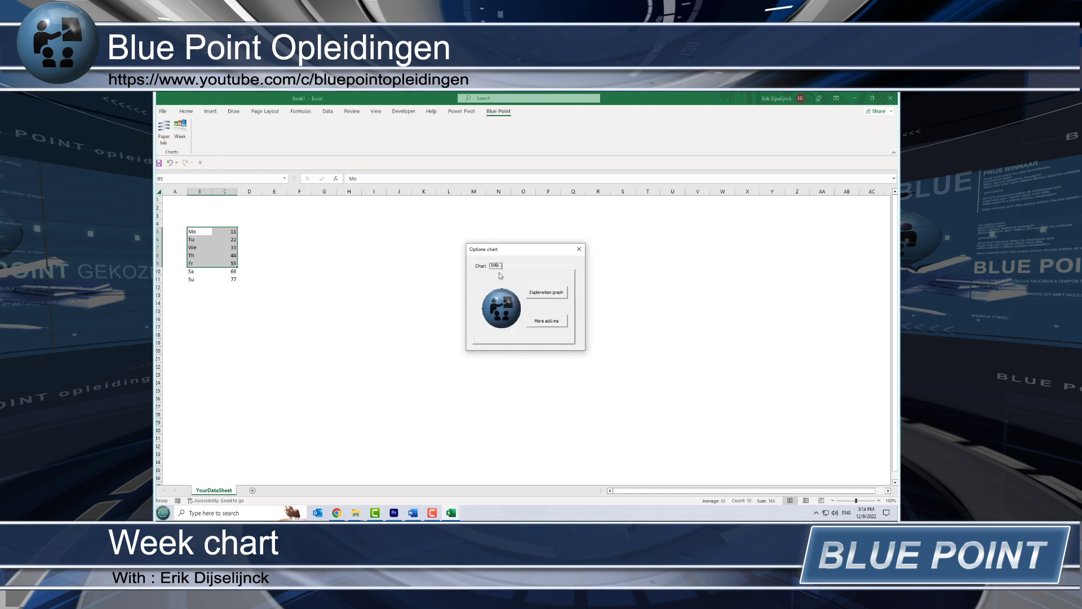
pyautogui.click(563, 297)
pyautogui.click(564, 321)
pyautogui.click(496, 266)
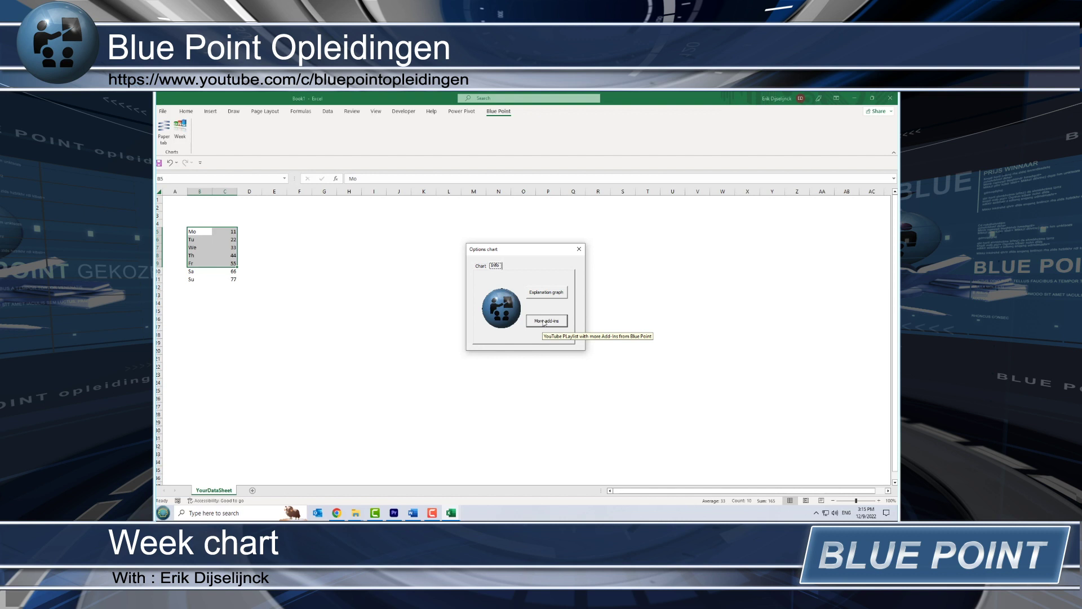
# - Create the Week chart with the Cylinders shape and both the Real 3D and reflection effects
pyautogui.click(482, 266)
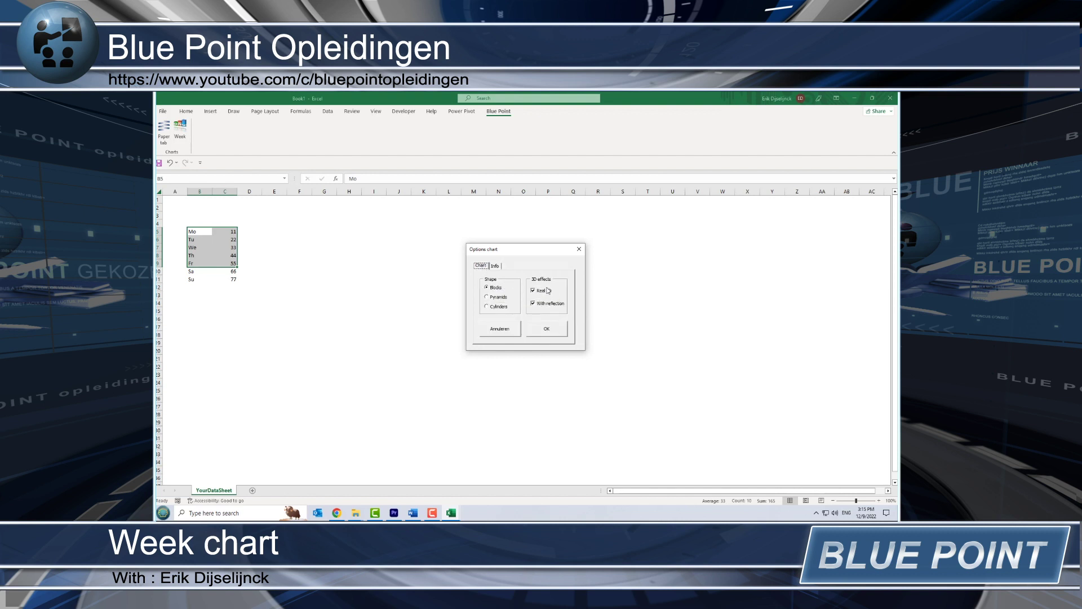
pyautogui.click(495, 310)
pyautogui.click(551, 330)
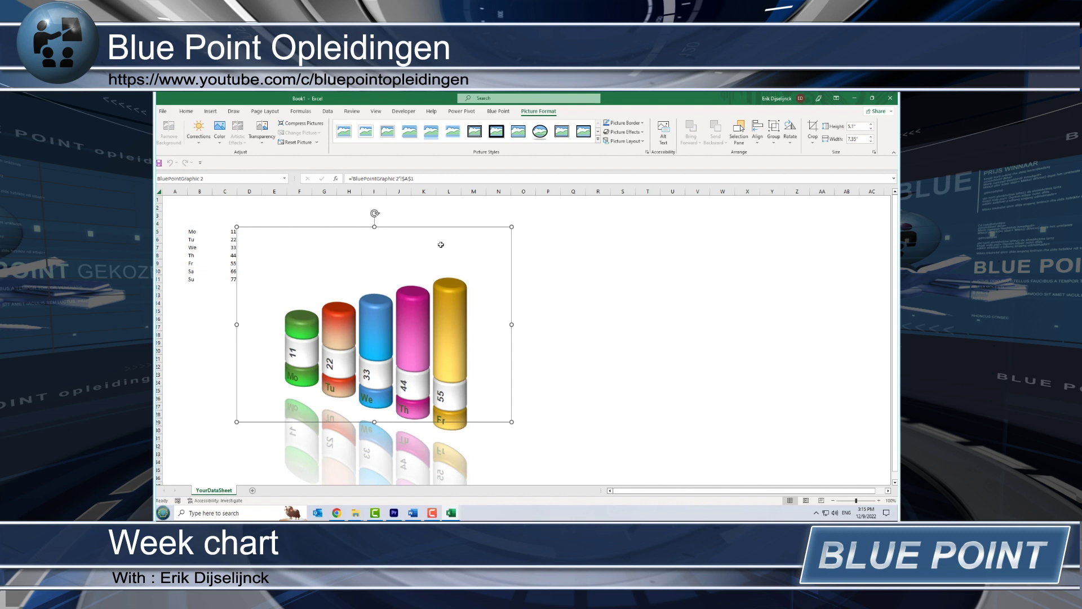
# - Move the cylinder chart clear of the data table, scale it down, deselect it and return to the Blue Point commands
pyautogui.moveTo(420, 228); pyautogui.dragTo(443, 211)
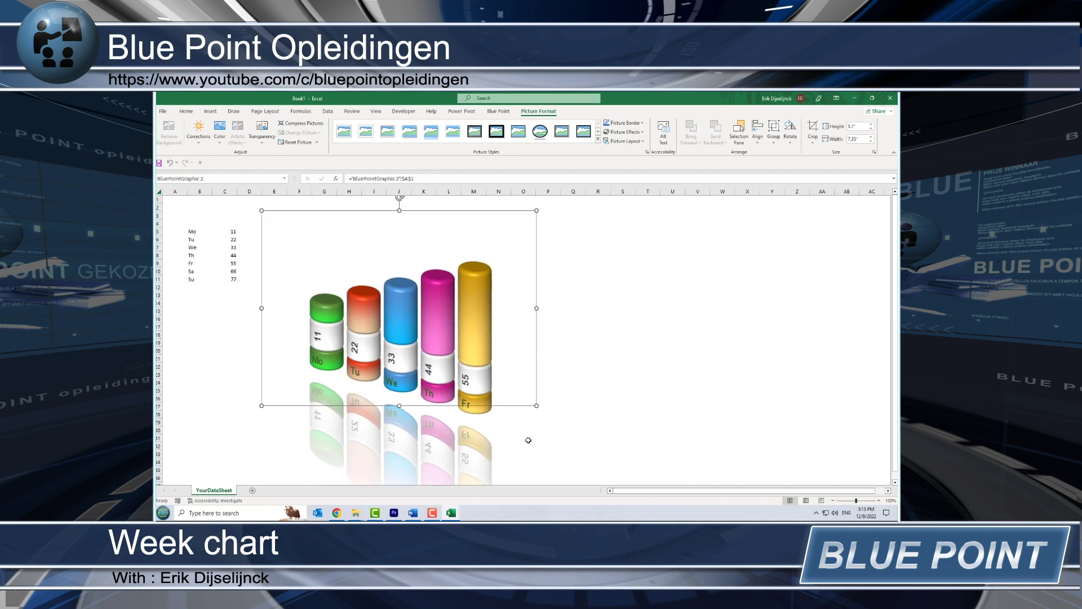
pyautogui.click(474, 334)
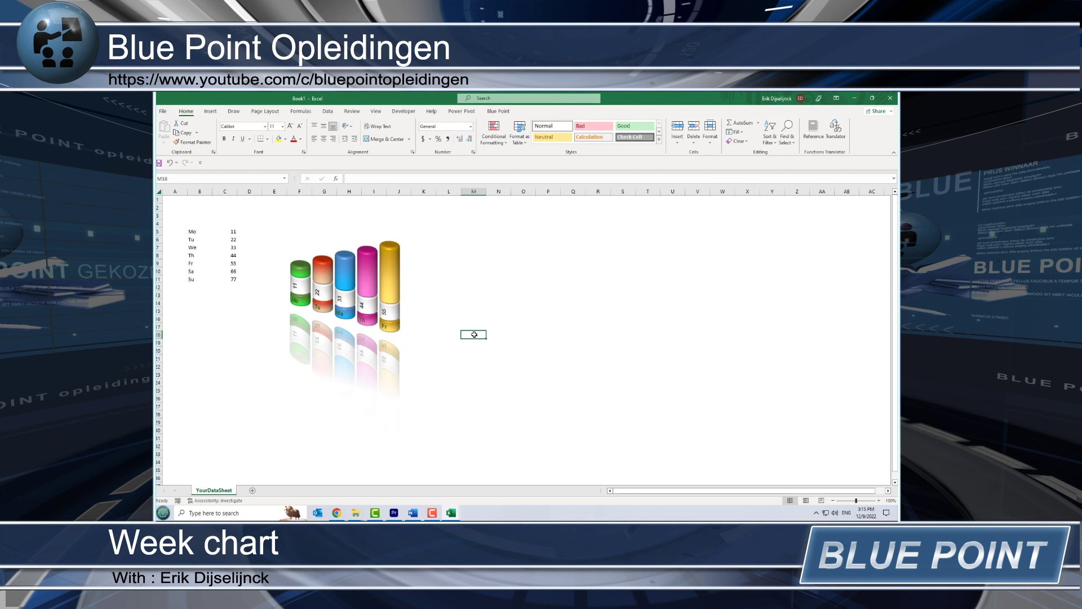
pyautogui.click(496, 112)
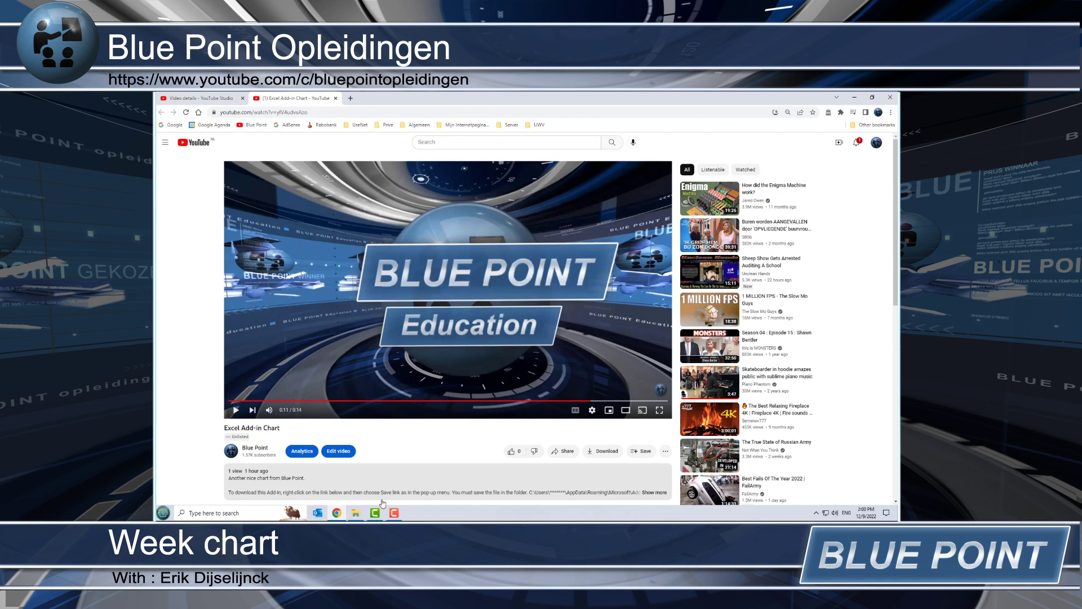
# - In the browser, expand the Excel Add-in Chart video's description and start saving its linked add-in file
pyautogui.click(653, 493)
pyautogui.scroll(-4, 646, 489)
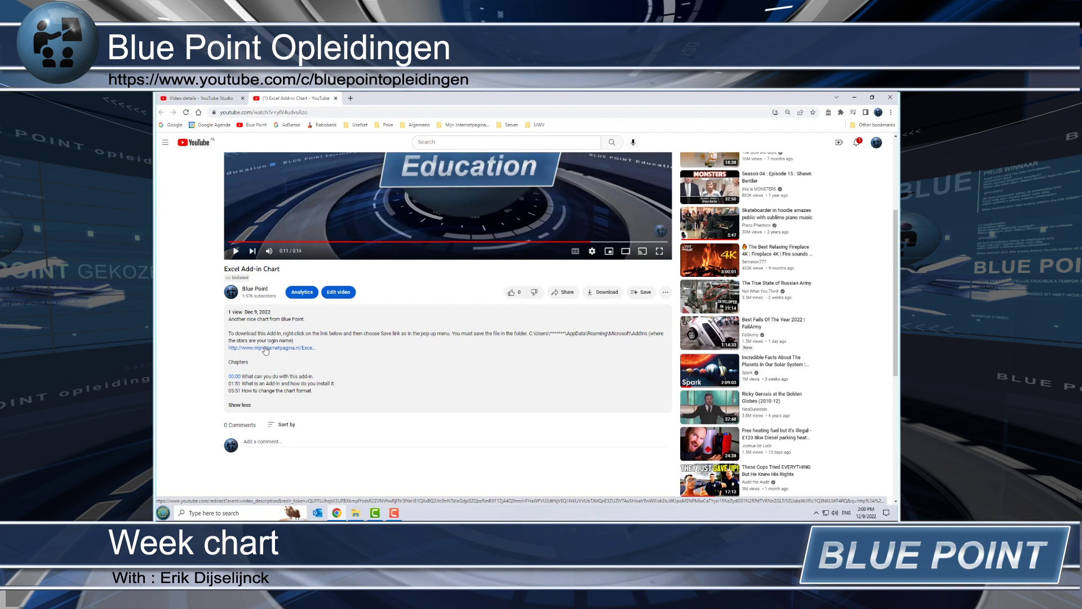
pyautogui.rightClick(265, 351)
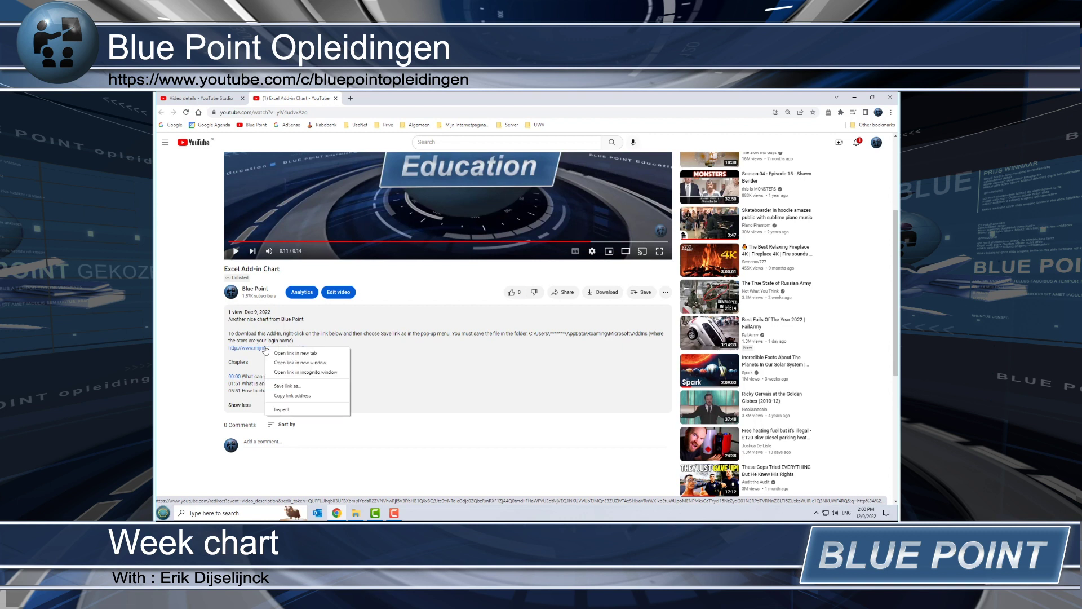
pyautogui.click(289, 387)
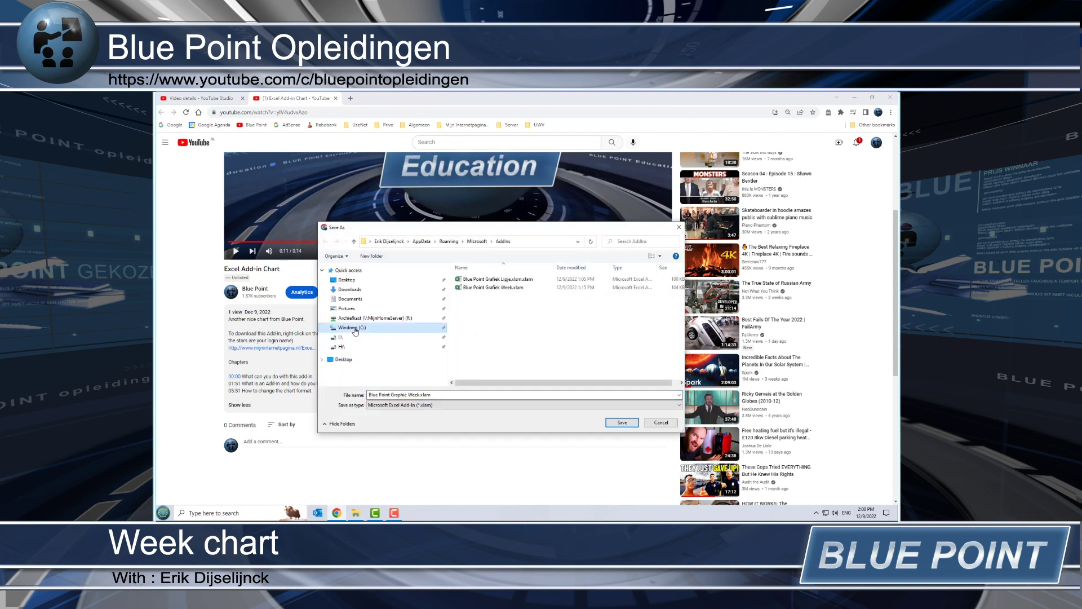
# - Save Blue Point Grafiek Week.xlam in the AppData\Roaming\Microsoft\AddIns folder of the user's profile on drive C
pyautogui.click(355, 329)
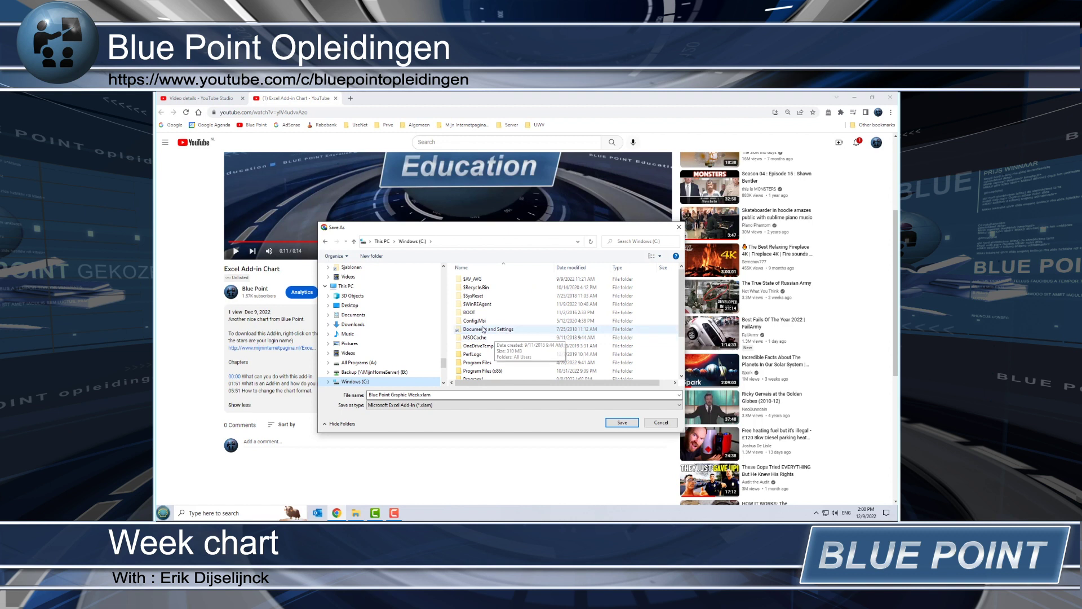
pyautogui.scroll(-2, 484, 354)
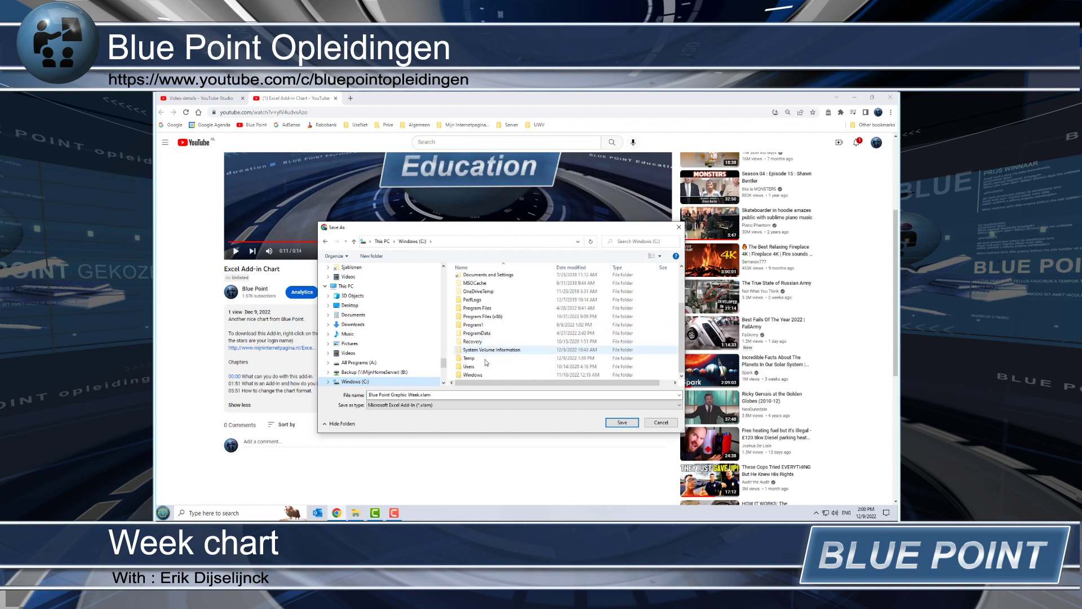
pyautogui.doubleClick(474, 370)
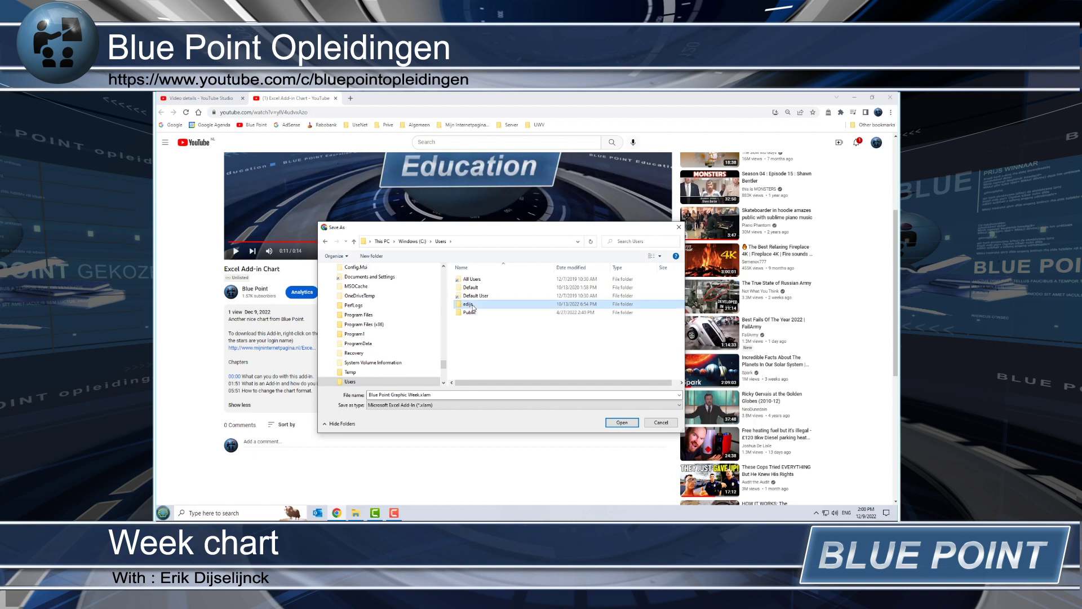
pyautogui.doubleClick(472, 305)
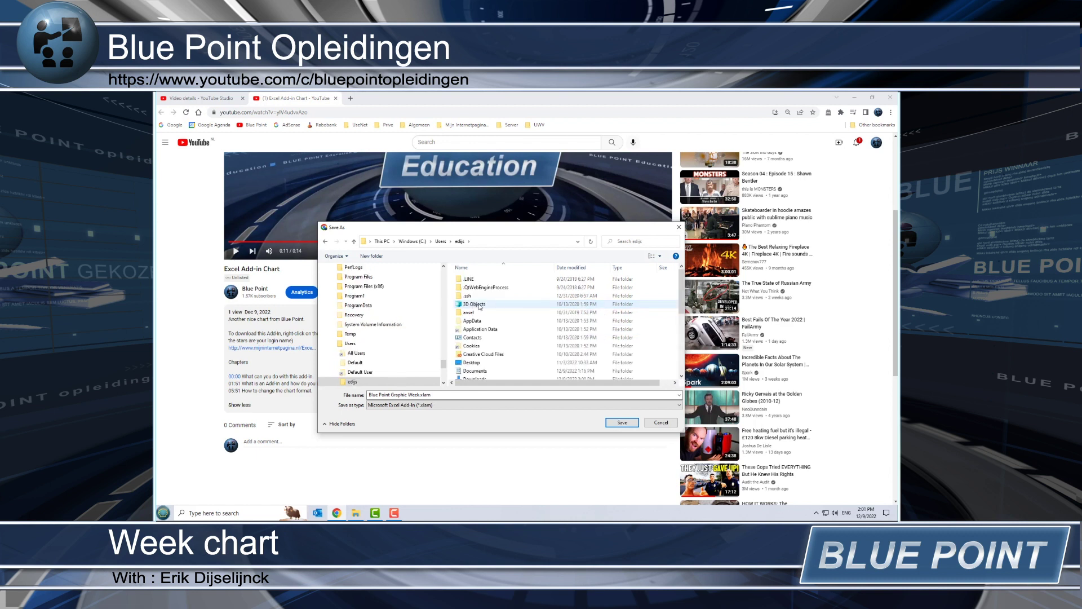
pyautogui.click(475, 323)
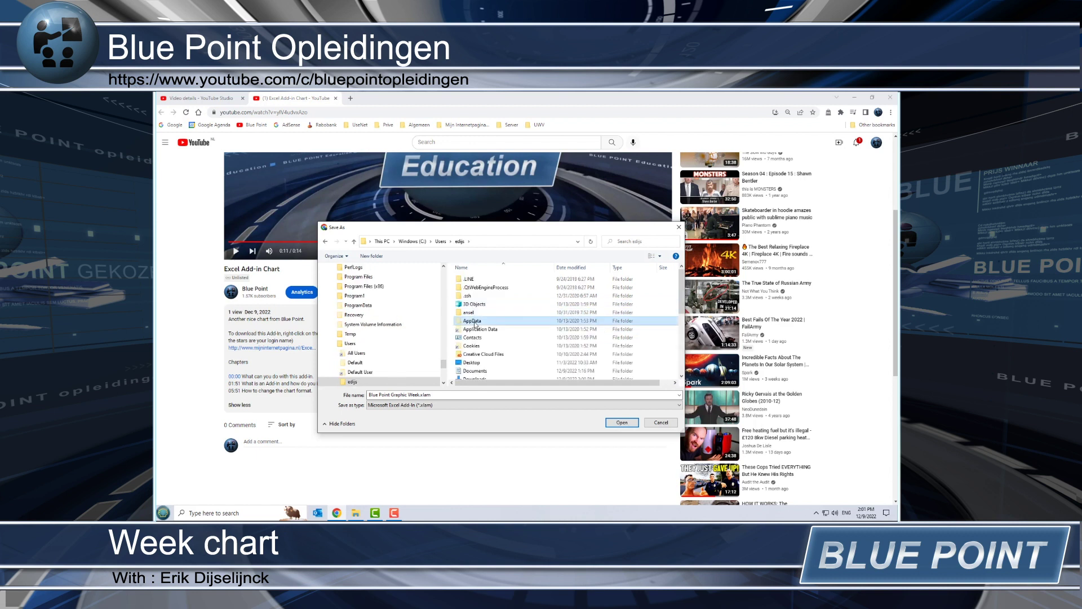
pyautogui.doubleClick(475, 322)
pyautogui.doubleClick(472, 295)
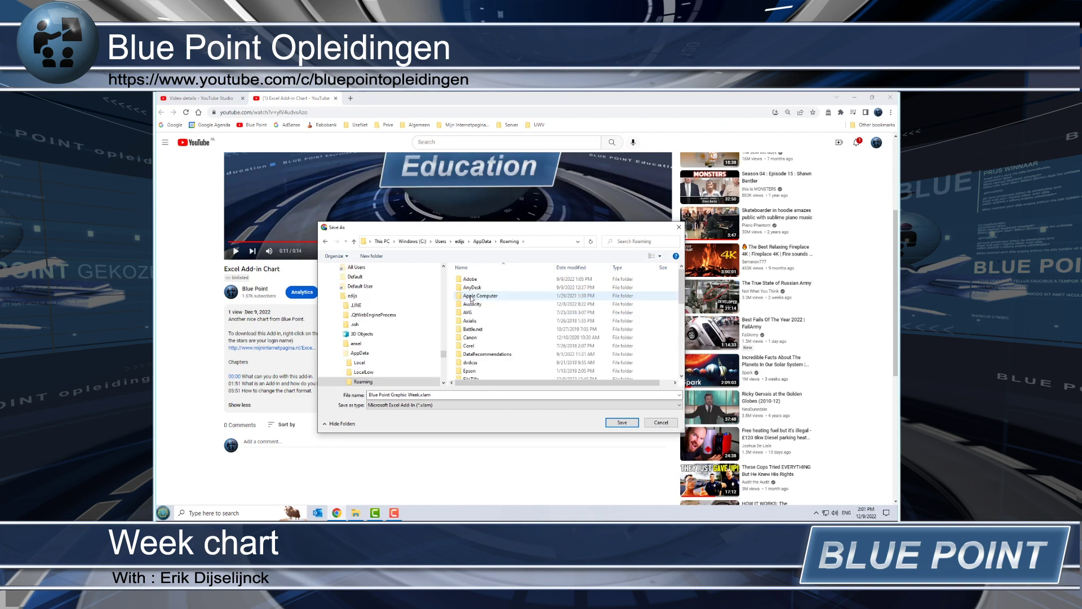
pyautogui.scroll(-4, 479, 309)
pyautogui.doubleClick(473, 333)
pyautogui.doubleClick(470, 283)
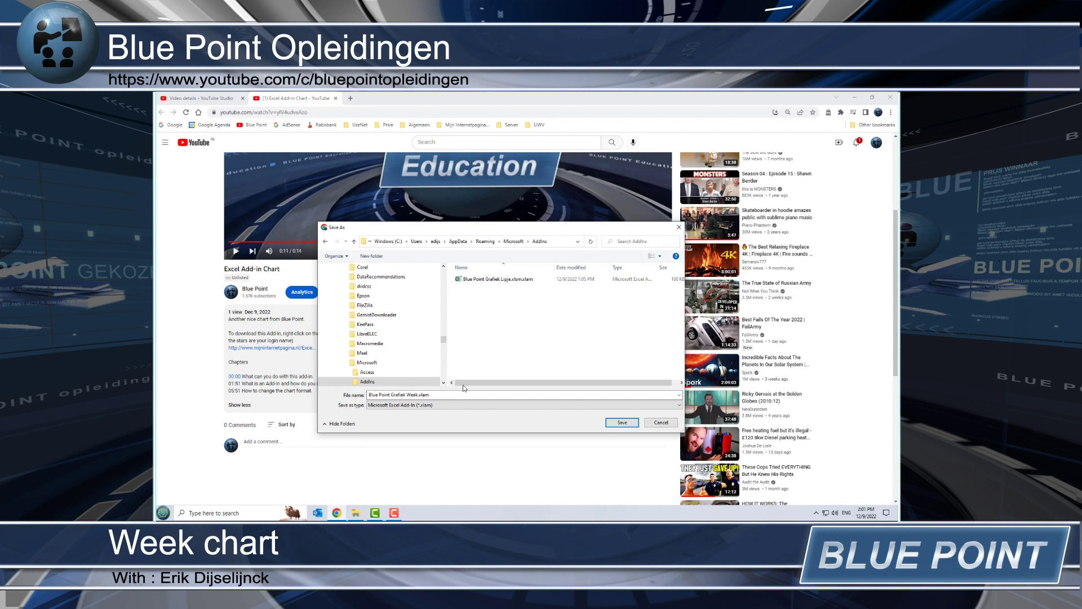
pyautogui.click(622, 422)
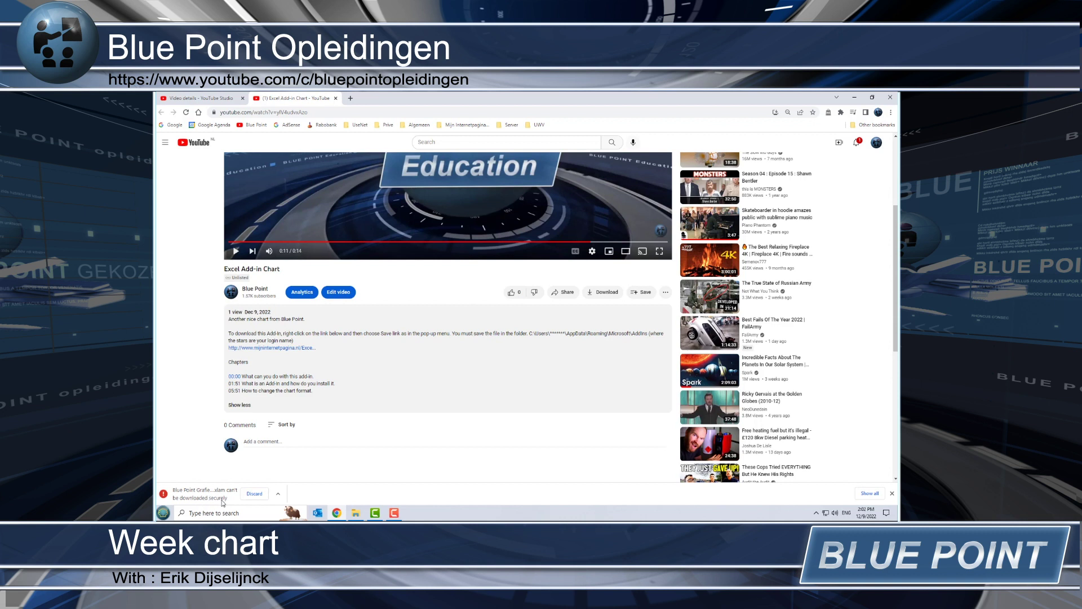
# - Keep the blocked add-in download and show the file in its folder
pyautogui.click(278, 495)
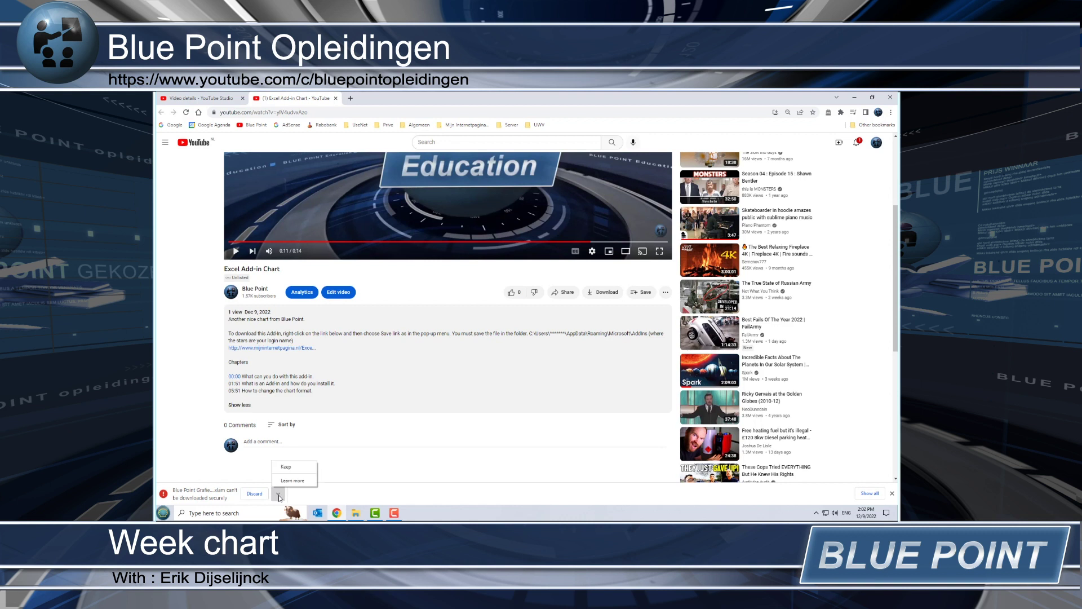
pyautogui.click(292, 466)
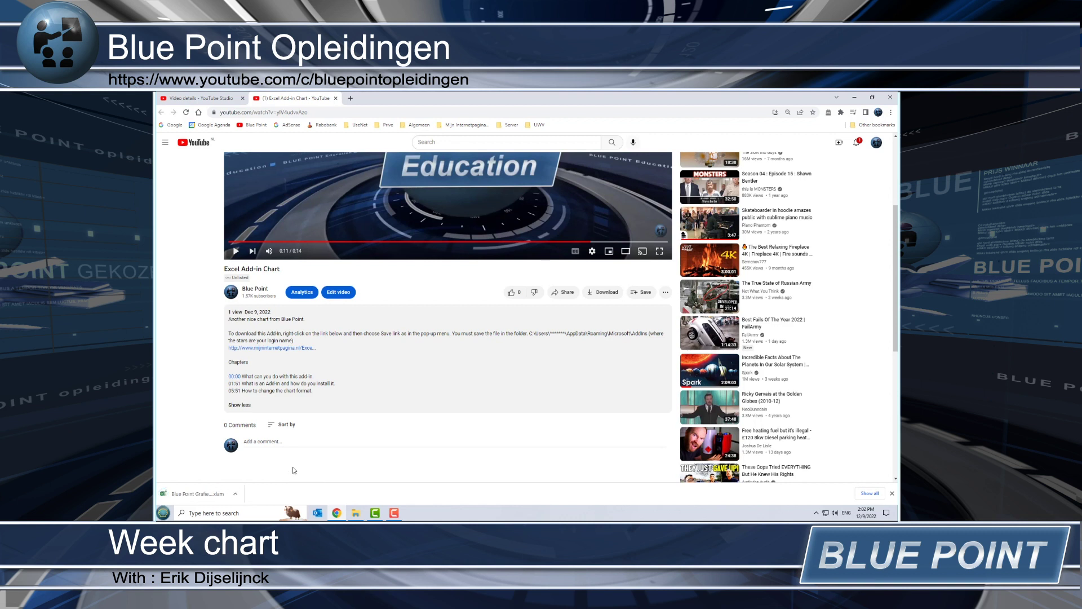
pyautogui.click(235, 495)
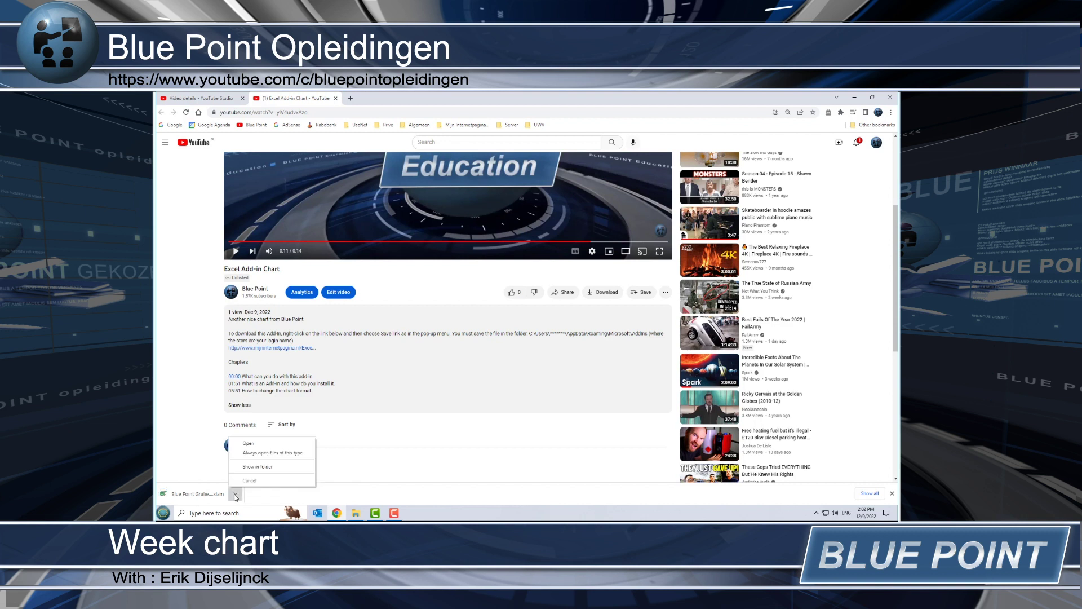
pyautogui.click(265, 466)
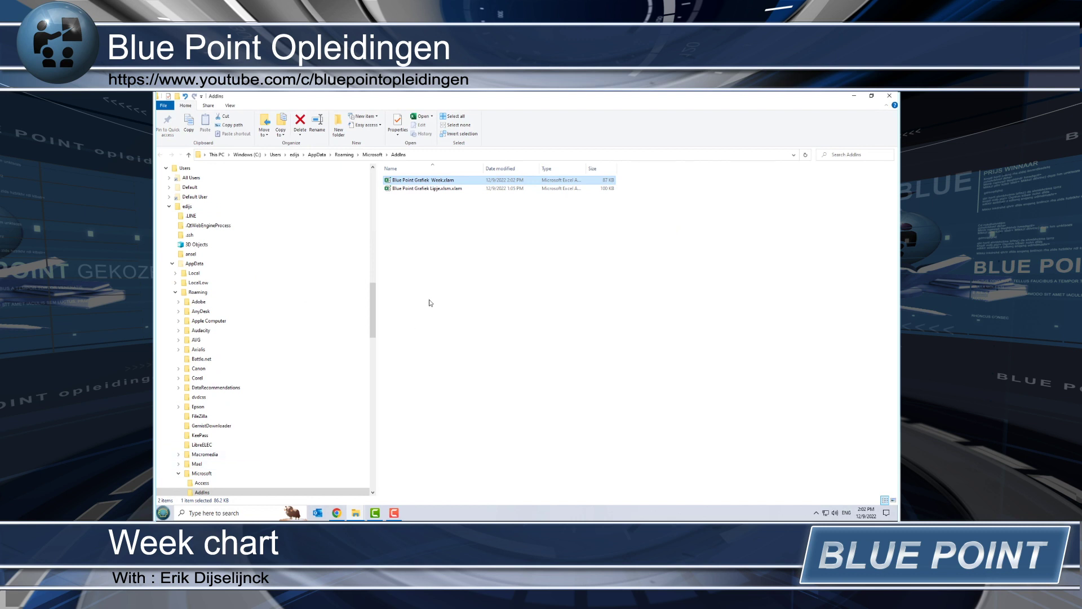
# - Unblock Blue Point Grafiek Week.xlam in its file properties
pyautogui.rightClick(445, 183)
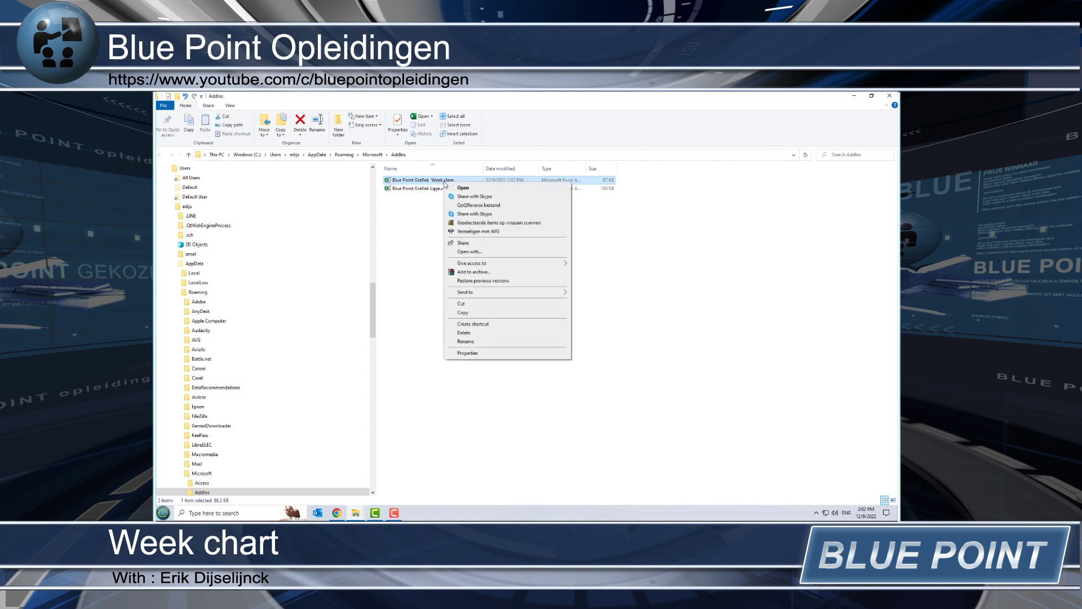
pyautogui.click(491, 356)
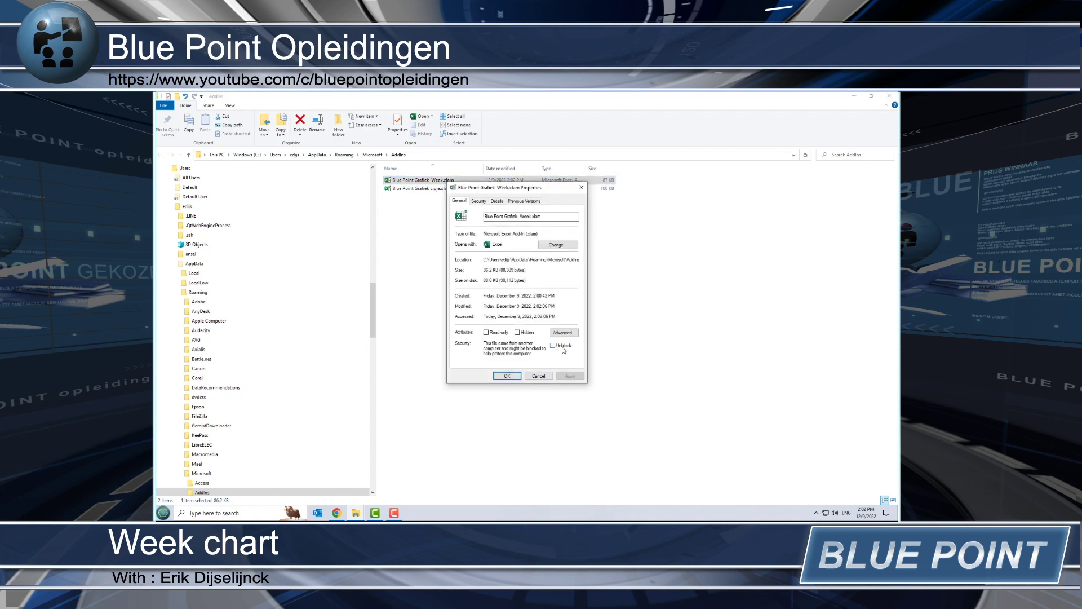
pyautogui.click(552, 346)
pyautogui.click(507, 376)
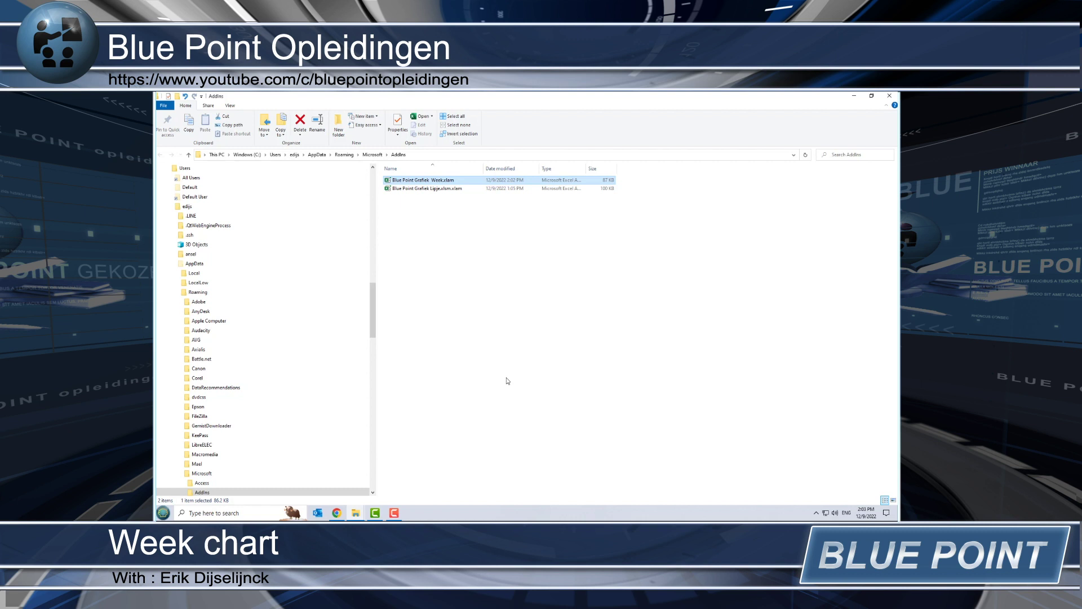
# - Launch Excel and create a blank workbook
pyautogui.click(163, 515)
pyautogui.moveTo(190, 347); pyautogui.dragTo(256, 358)
pyautogui.click(276, 182)
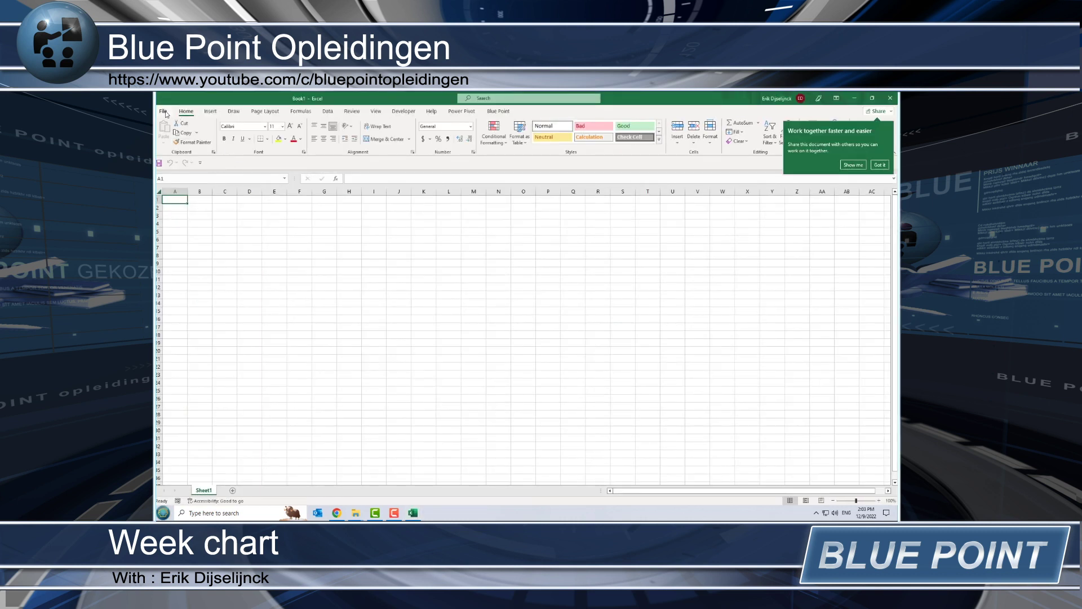
# - Activate the Blue Point Grafiek Week add-in through the Excel add-ins options and show the Blue Point commands
pyautogui.click(163, 111)
pyautogui.click(178, 491)
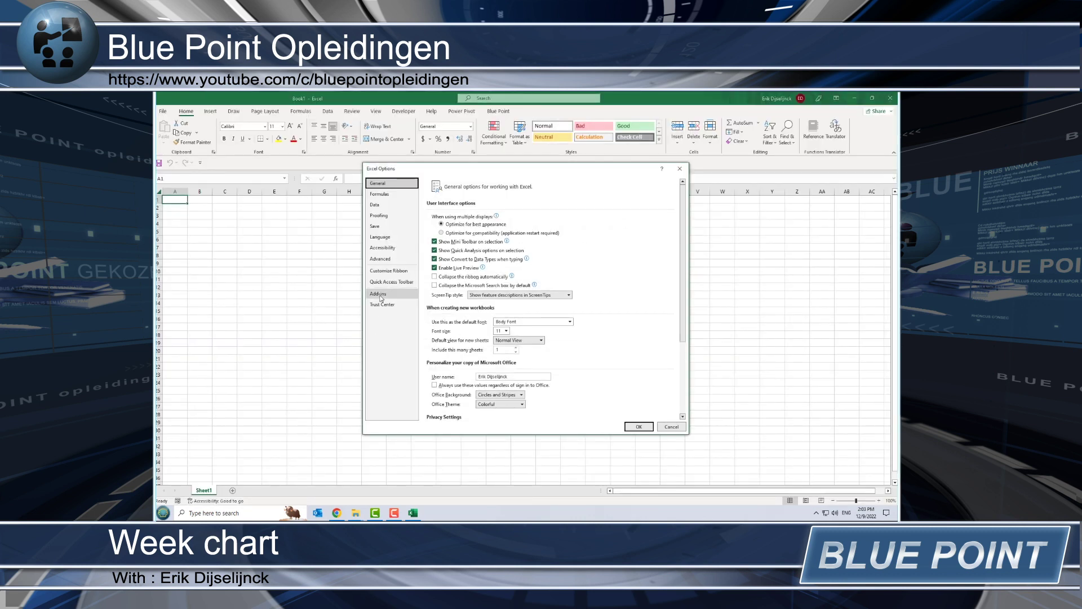
pyautogui.click(378, 293)
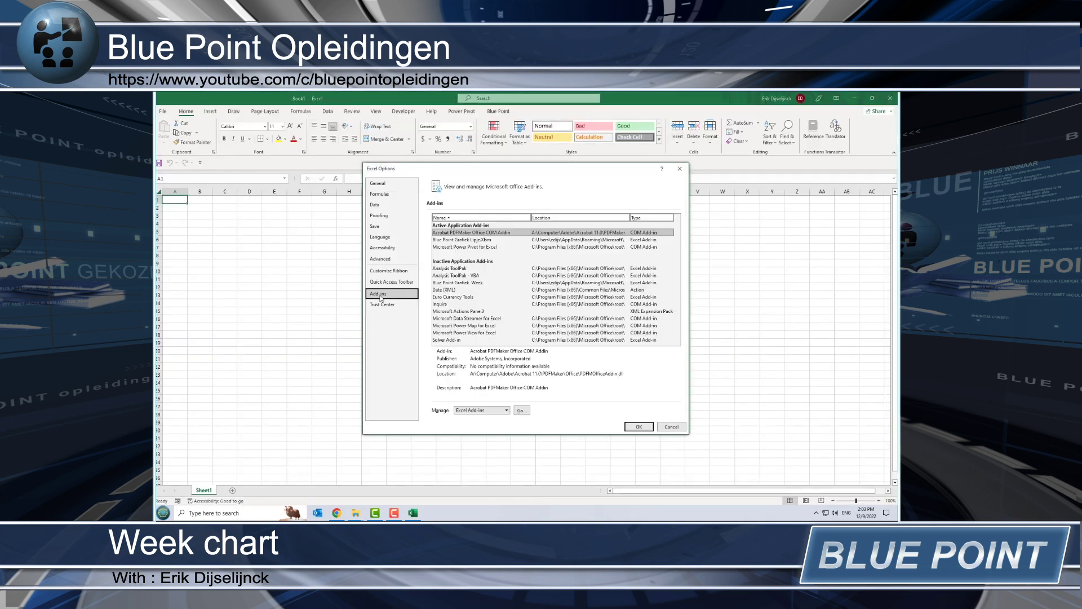
pyautogui.click(477, 410)
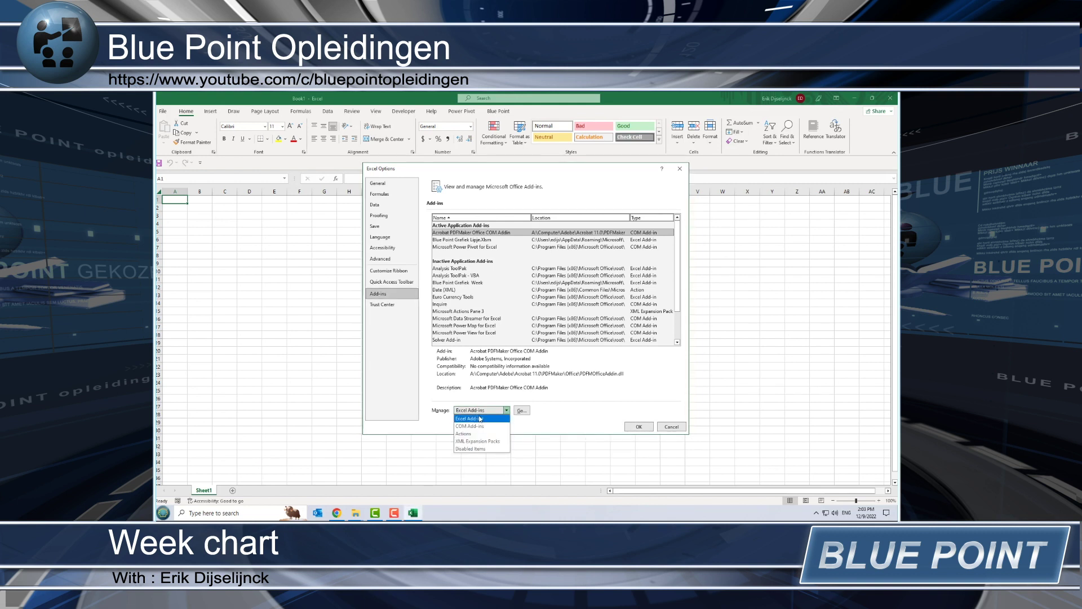
pyautogui.click(480, 418)
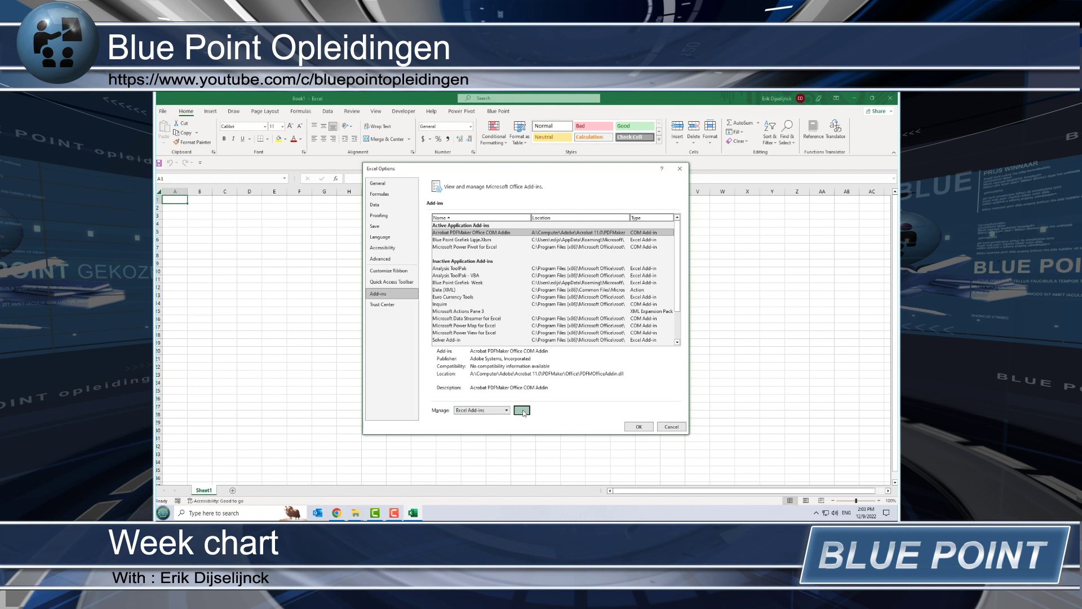
pyautogui.click(523, 411)
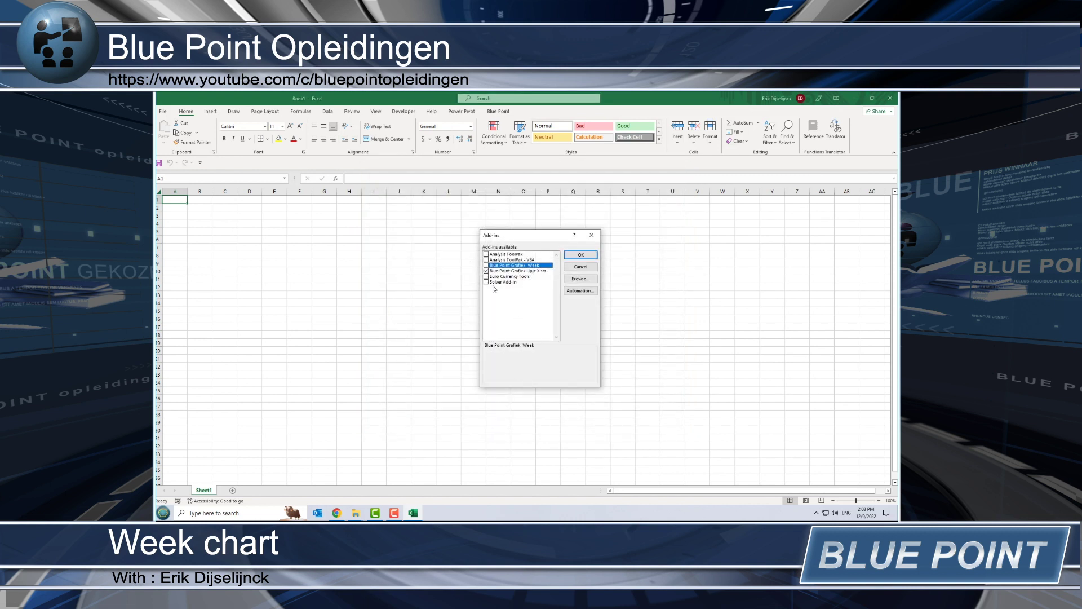
pyautogui.click(485, 265)
pyautogui.click(581, 255)
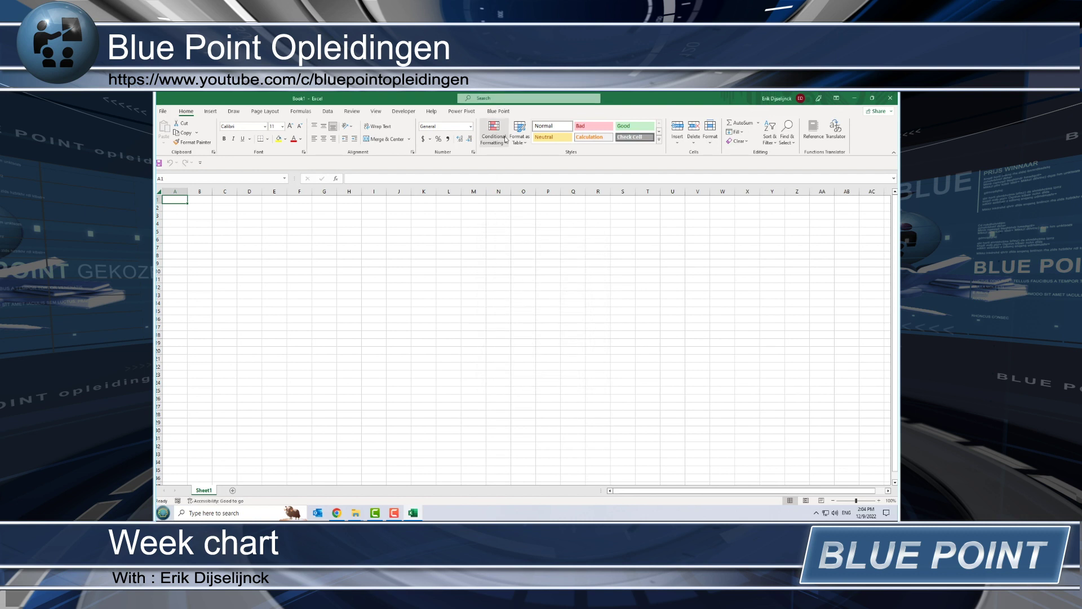
pyautogui.click(498, 111)
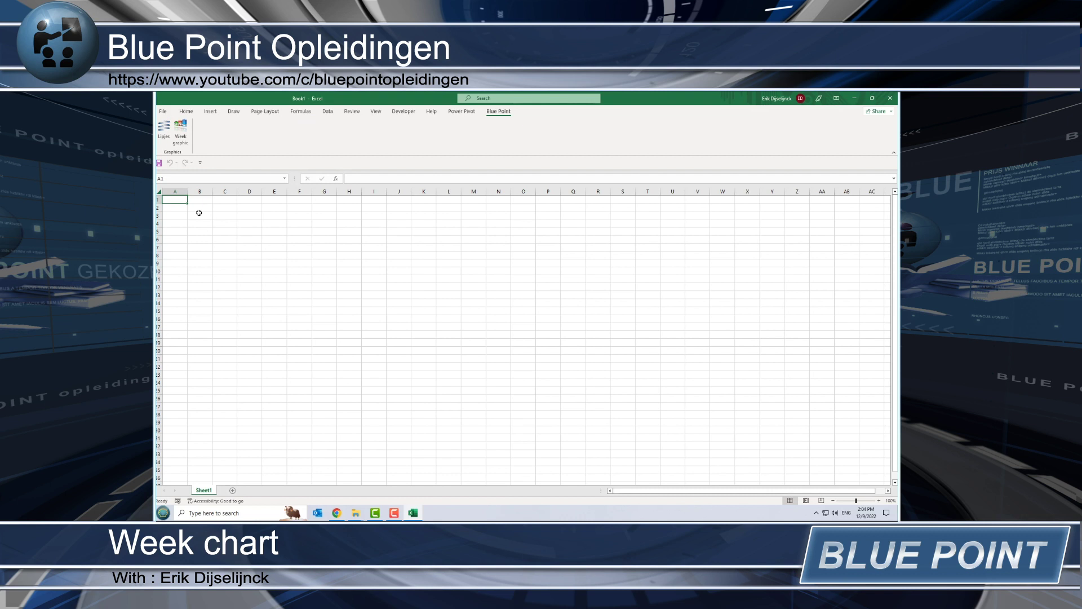
pyautogui.click(211, 223)
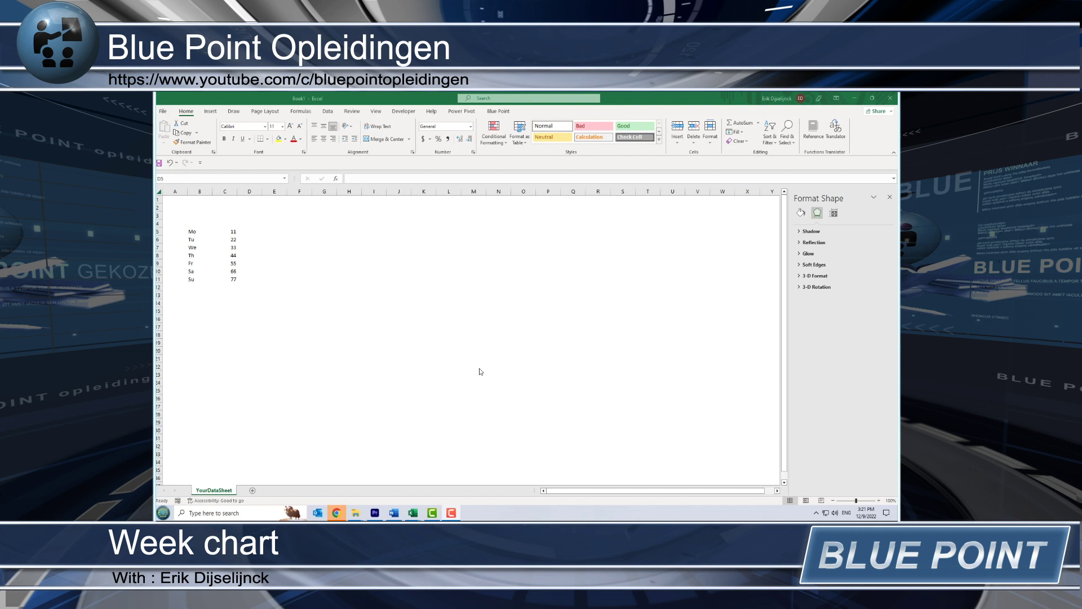
# - Create a Blue Point Week chart from the weekday names and values in B5:C11
pyautogui.click(193, 232)
pyautogui.moveTo(192, 233); pyautogui.dragTo(234, 279)
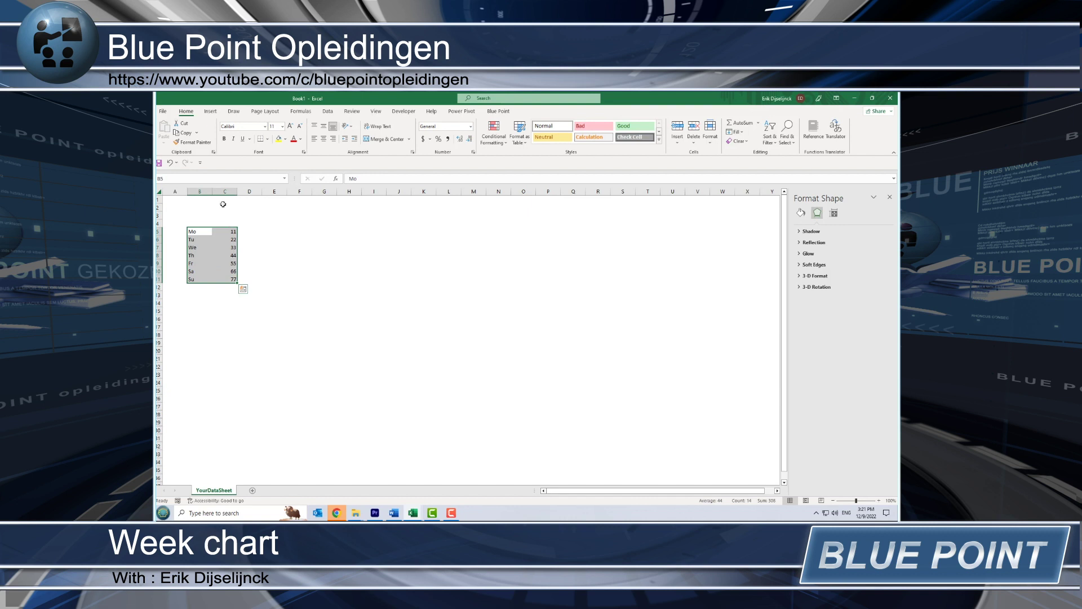
pyautogui.click(498, 111)
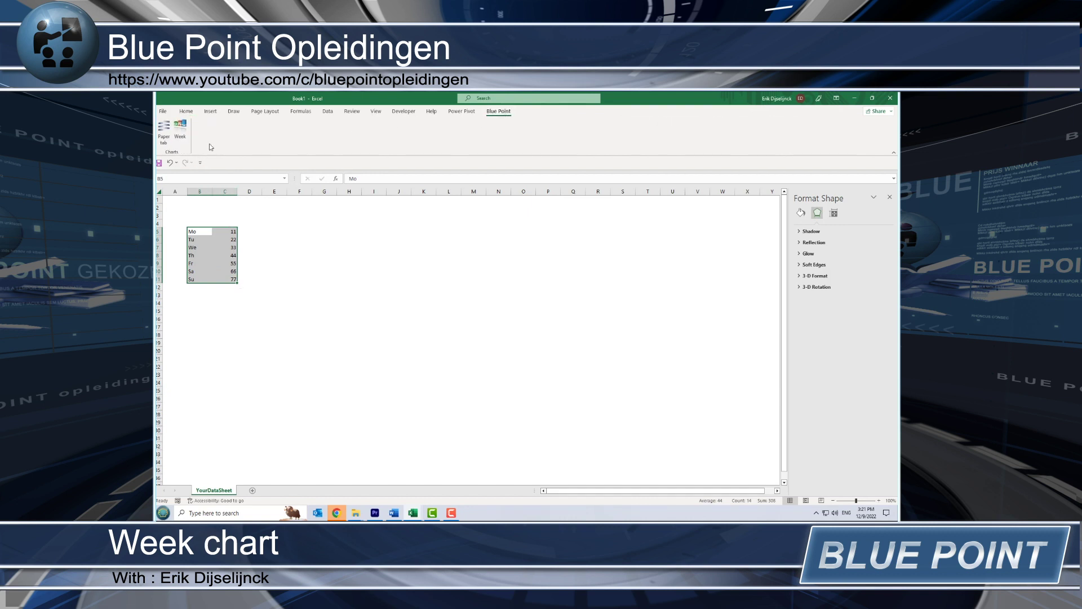
pyautogui.click(179, 129)
pyautogui.click(544, 331)
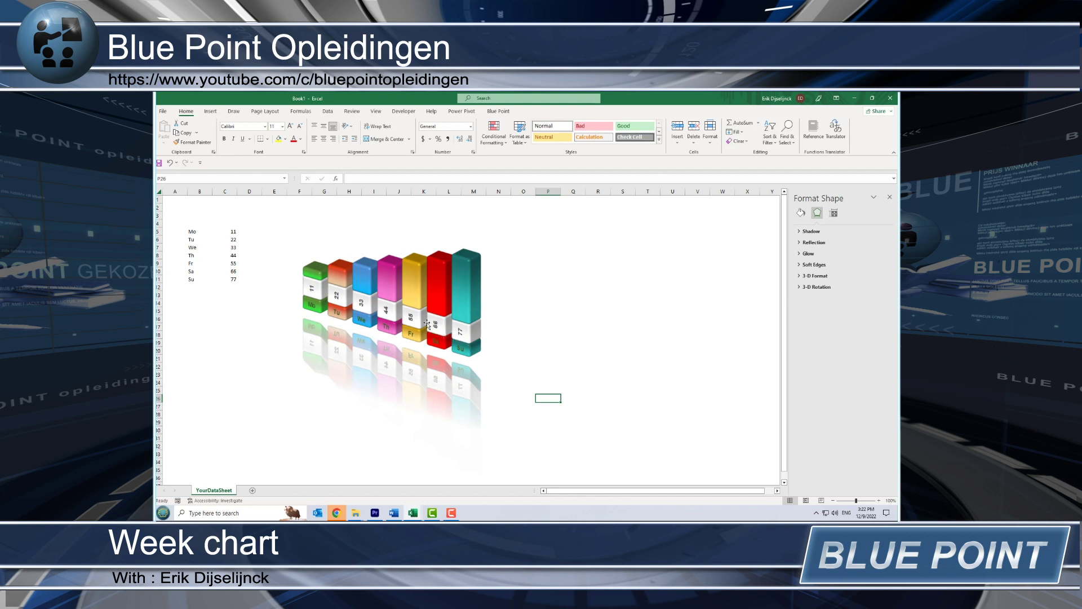
# - Select the chart picture to identify its linked sheet and unhide the BluePointGraphic 4 sheet
pyautogui.click(391, 295)
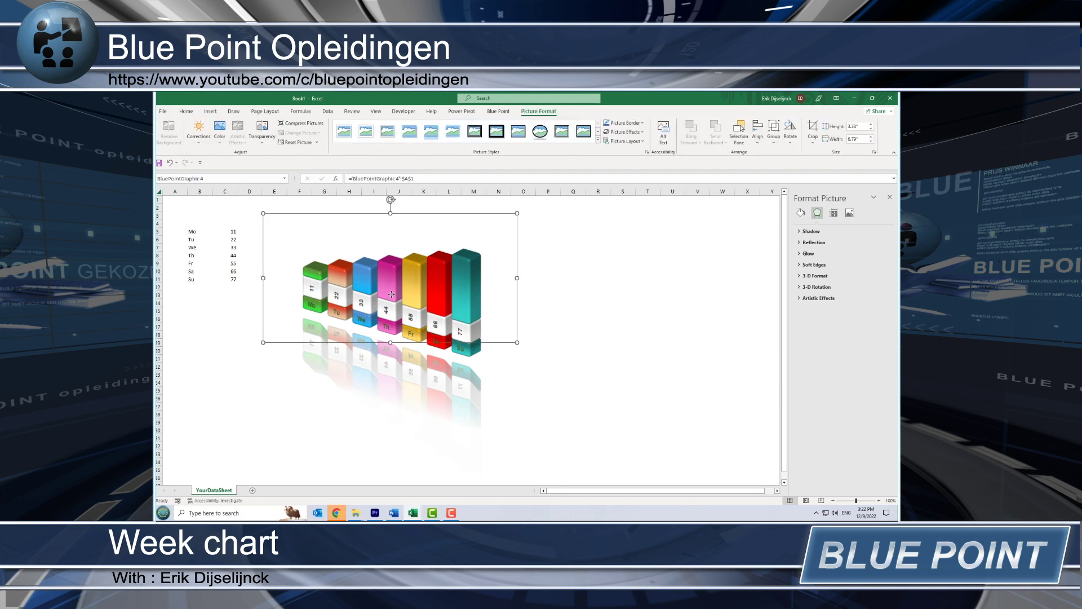
pyautogui.click(210, 178)
pyautogui.rightClick(215, 491)
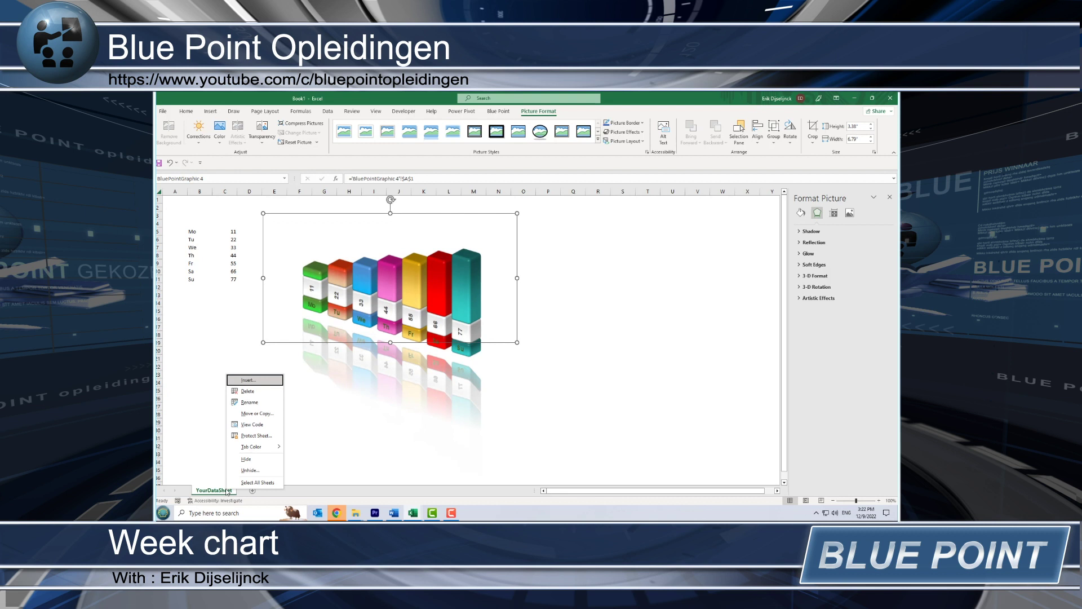
pyautogui.click(257, 471)
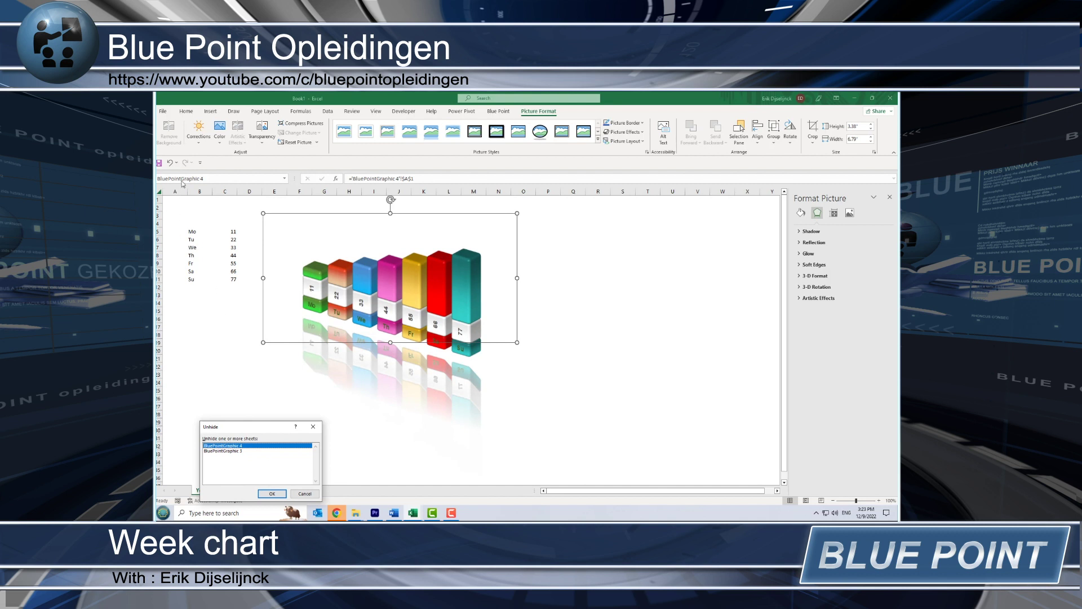
pyautogui.click(272, 493)
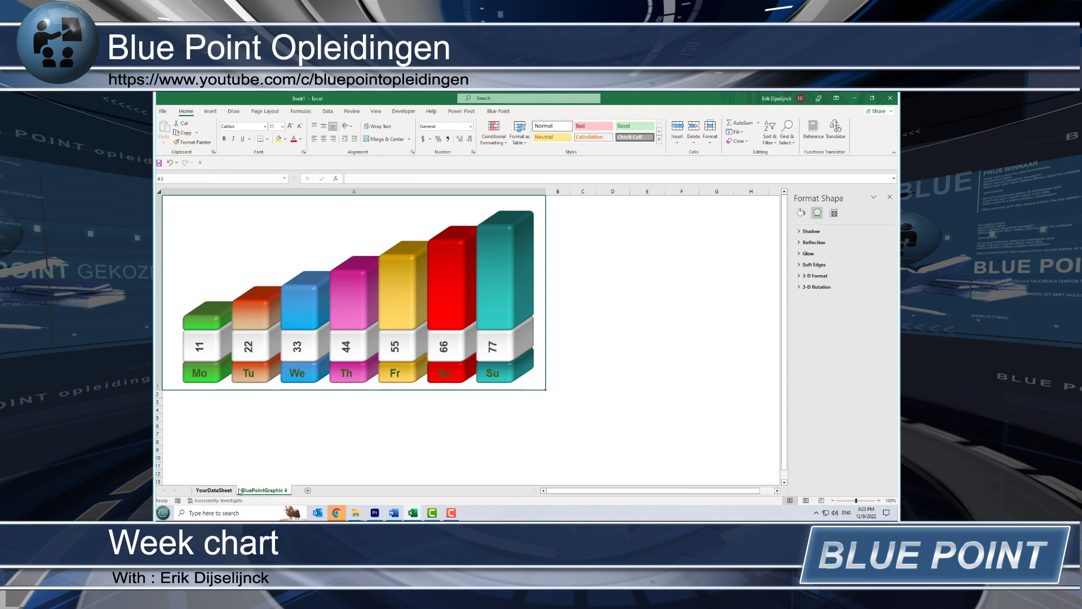
# - Compare the source chart on BluePointGraphic 4 with its linked picture on YourDataSheet
pyautogui.click(400, 355)
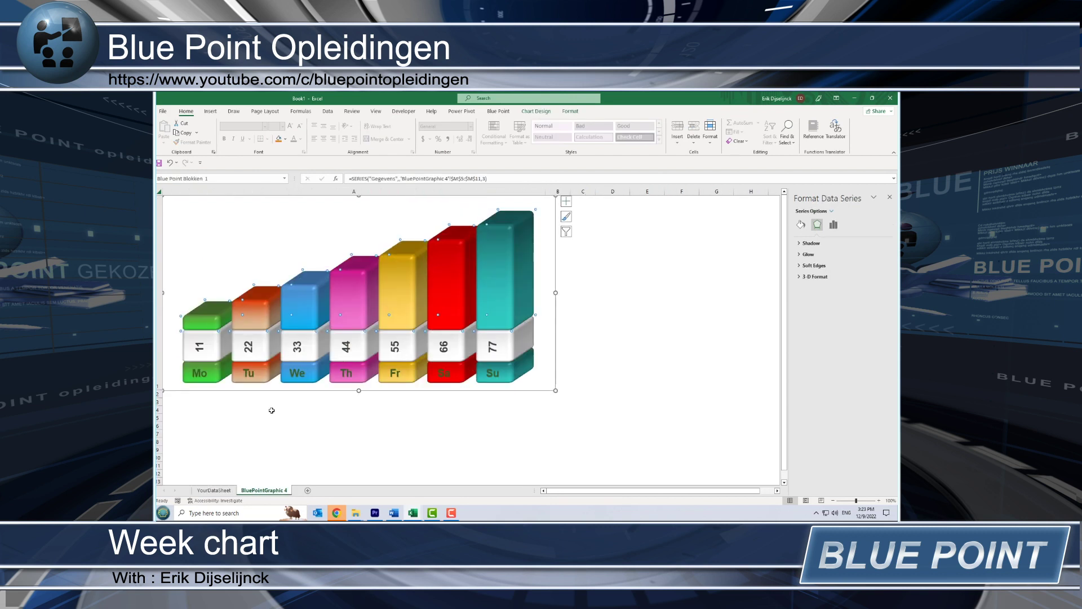
pyautogui.click(214, 489)
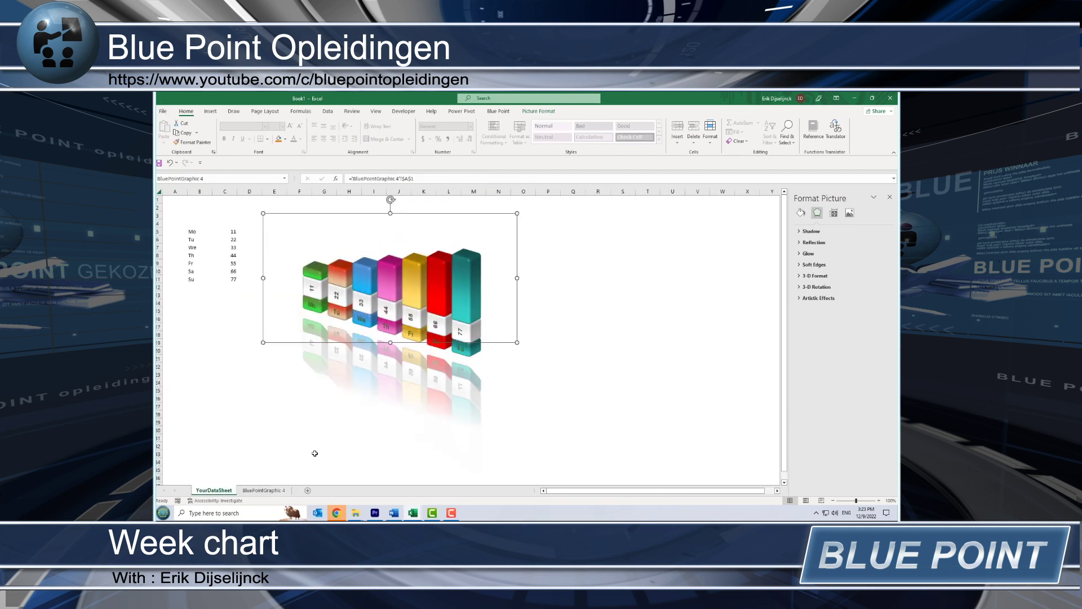
pyautogui.click(269, 491)
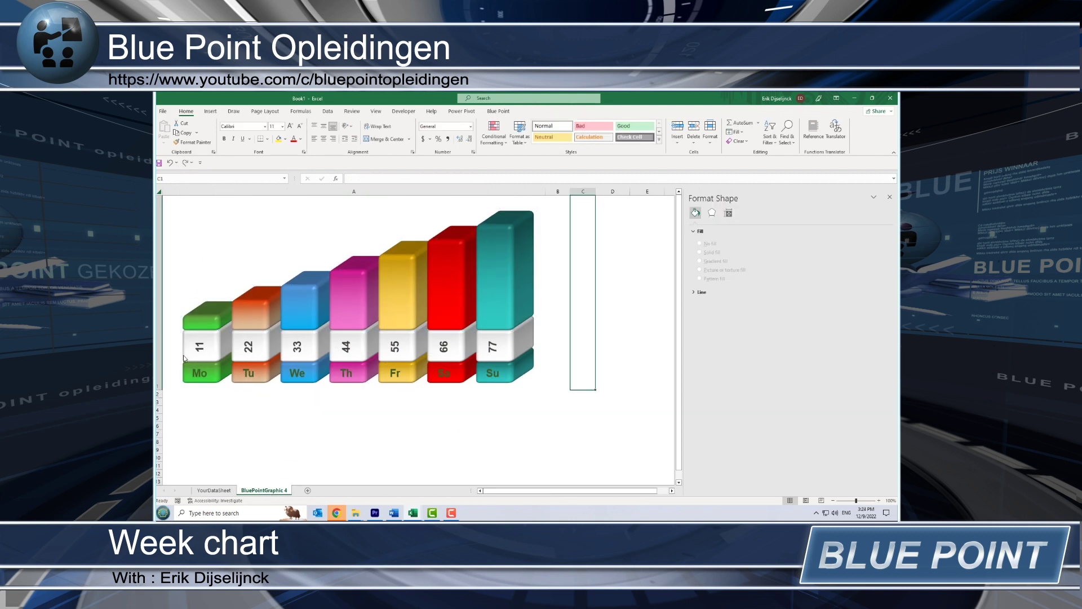
# - Recolour the white middle block of the Mo column by setting both gradient stops to gold theme shades
pyautogui.click(211, 359)
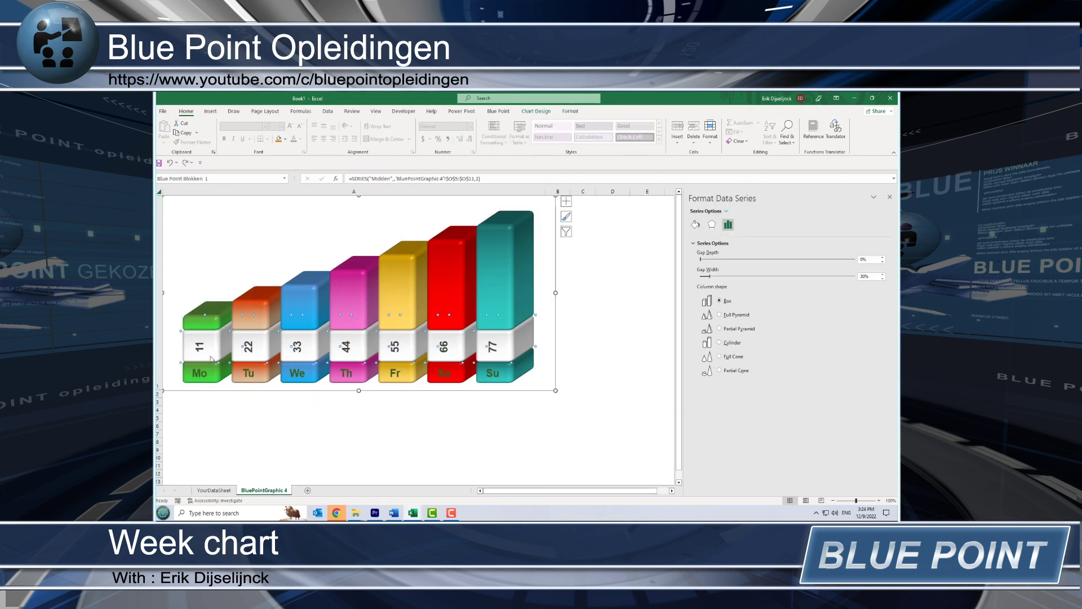
pyautogui.click(212, 353)
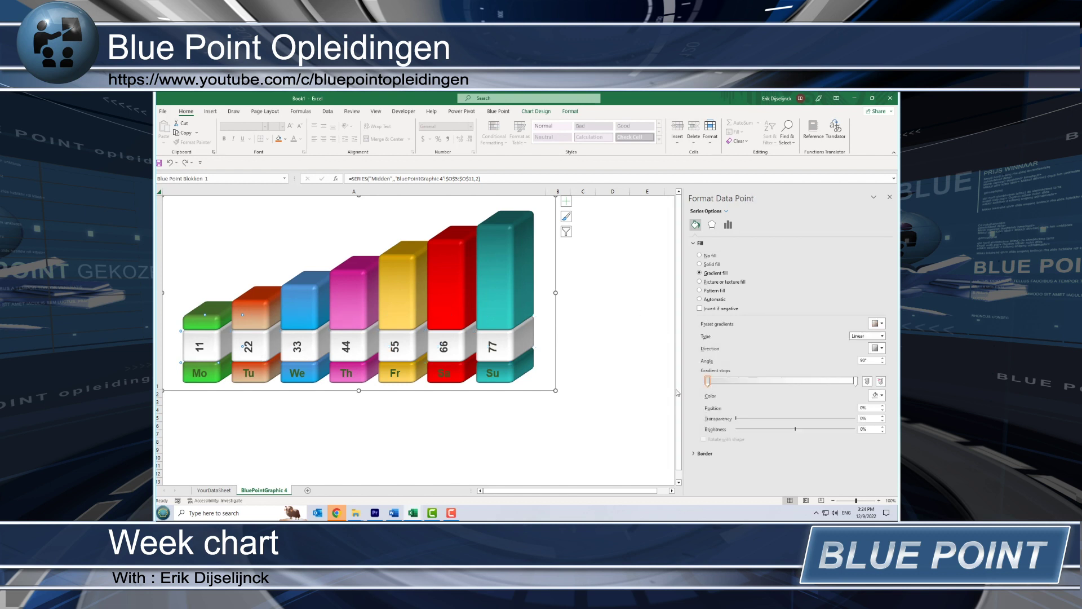
pyautogui.click(706, 382)
pyautogui.click(878, 395)
pyautogui.click(882, 440)
pyautogui.click(855, 381)
pyautogui.click(878, 395)
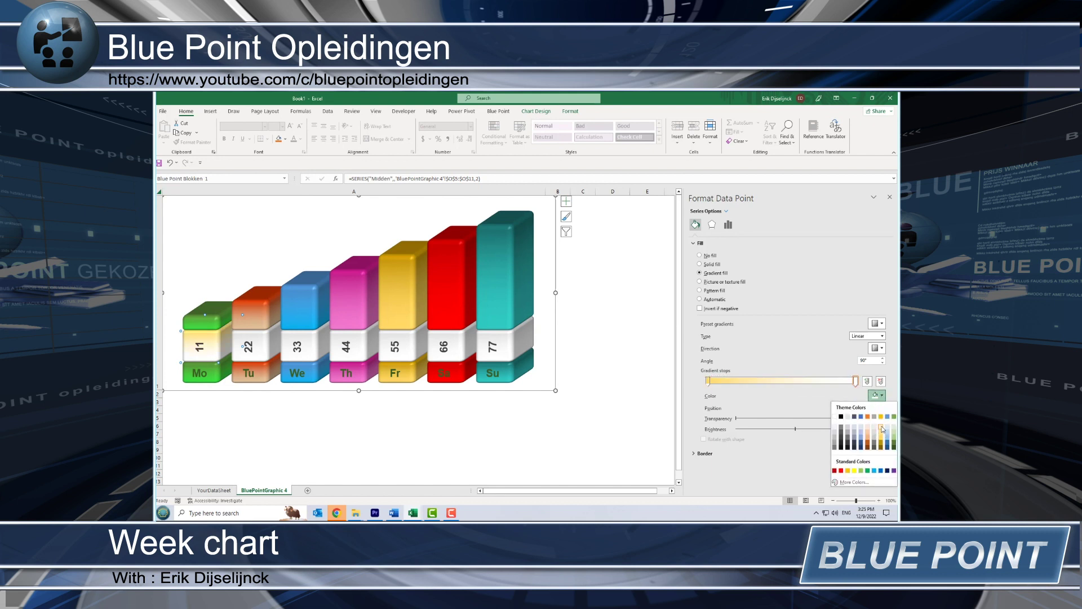
pyautogui.click(880, 429)
# - Recolour the white middle block of the Tu column with the same gold shades on both gradient stops
pyautogui.click(257, 357)
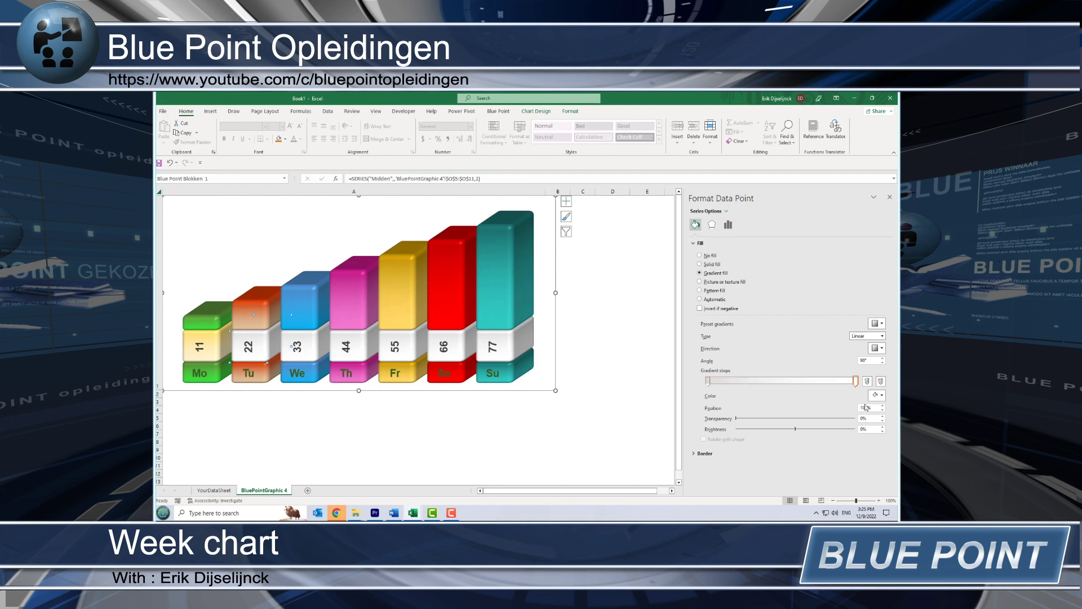
pyautogui.click(708, 381)
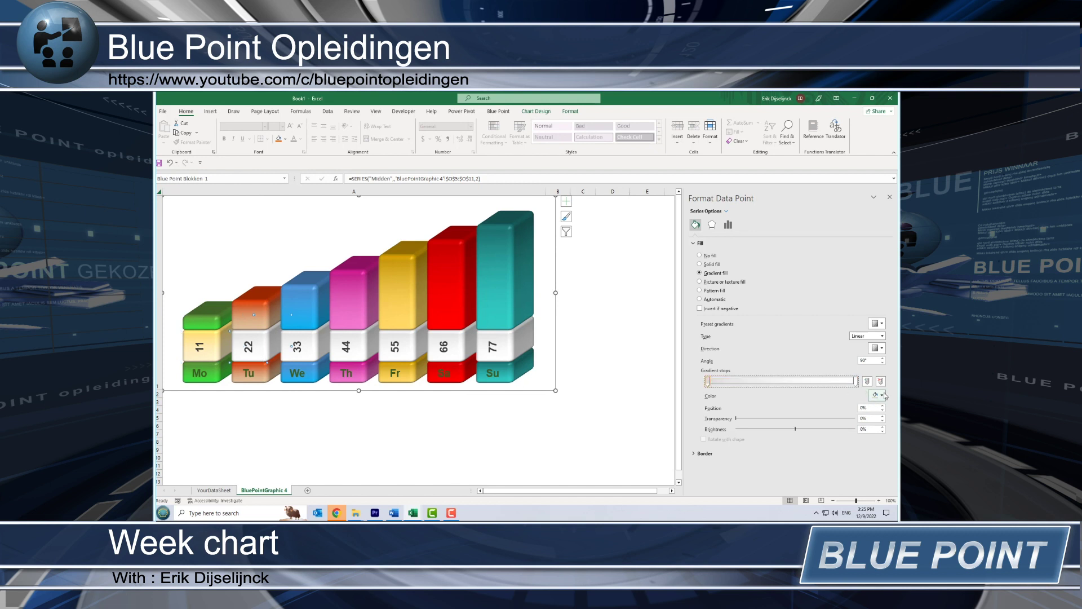
pyautogui.click(880, 395)
pyautogui.click(882, 440)
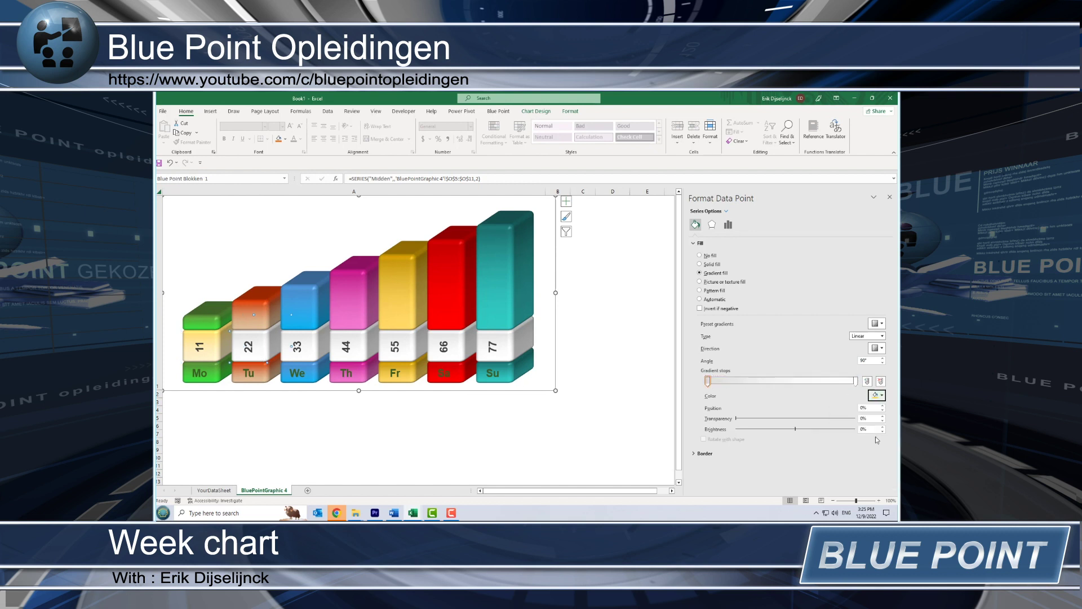
pyautogui.click(855, 382)
pyautogui.click(879, 395)
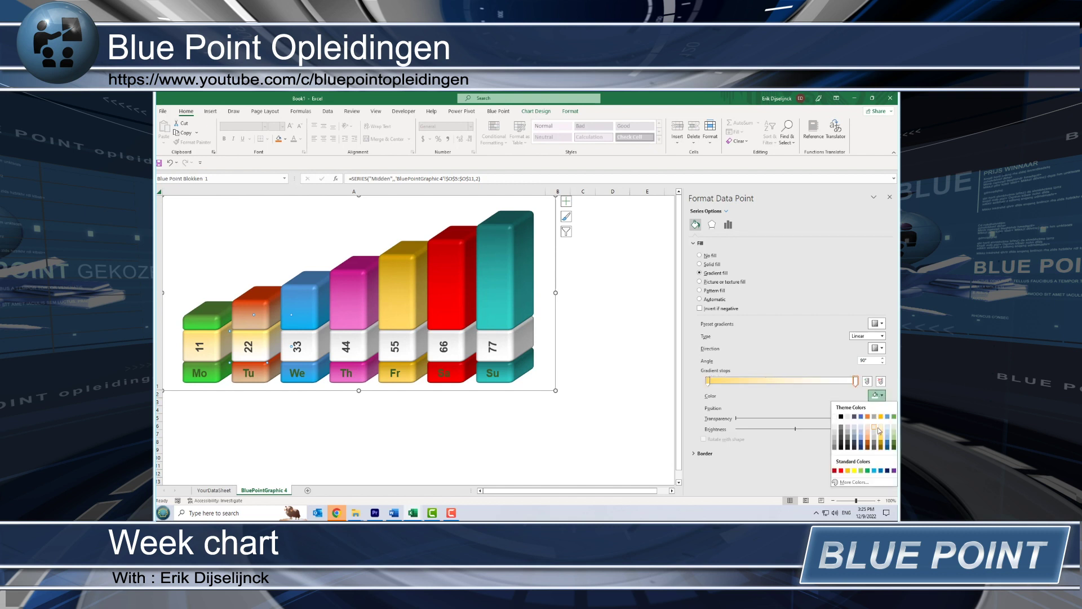
pyautogui.click(882, 448)
pyautogui.click(309, 359)
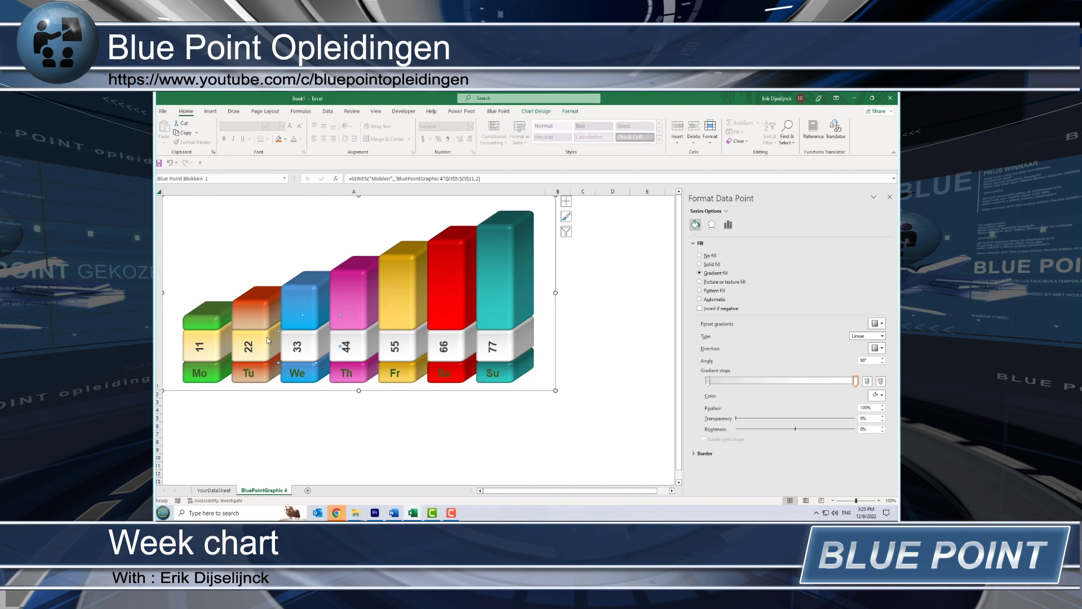
# - View the recoloured chart picture on YourDataSheet and bring up the sheet commands for BluePointGraphic 4
pyautogui.click(214, 491)
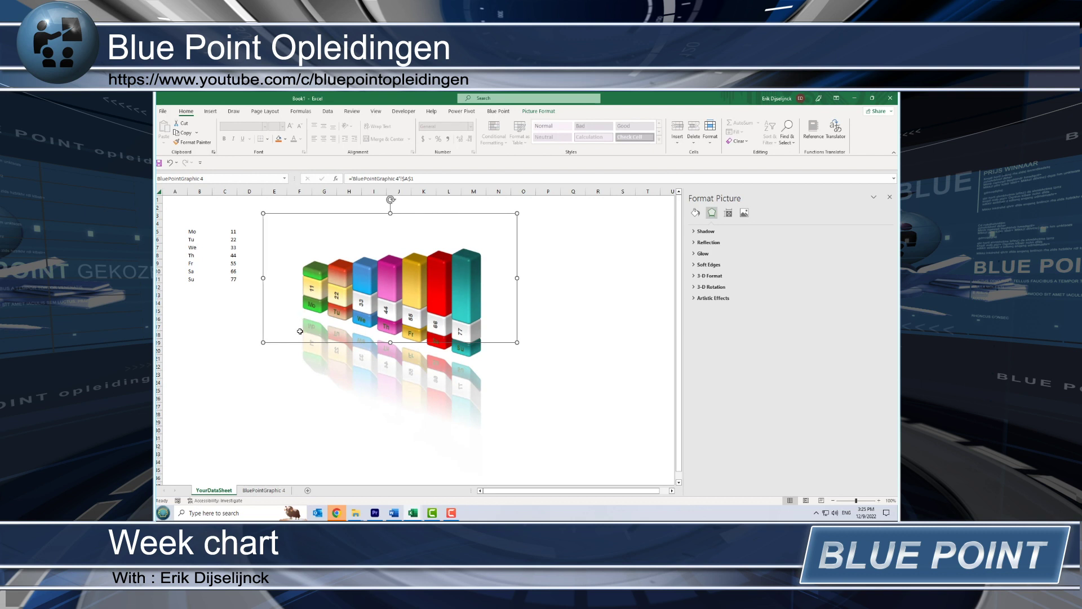
pyautogui.rightClick(263, 492)
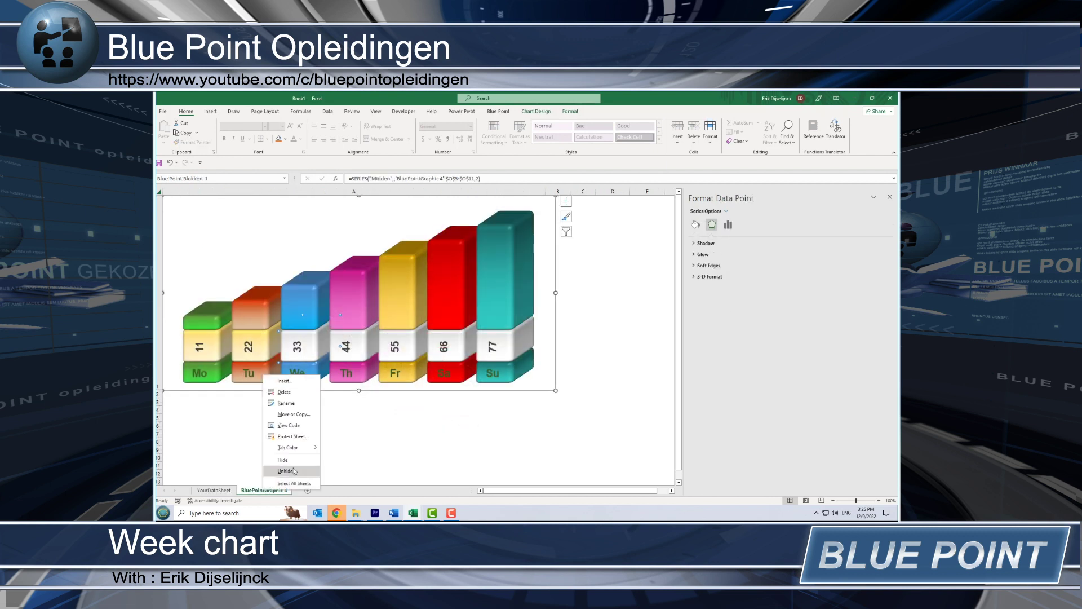